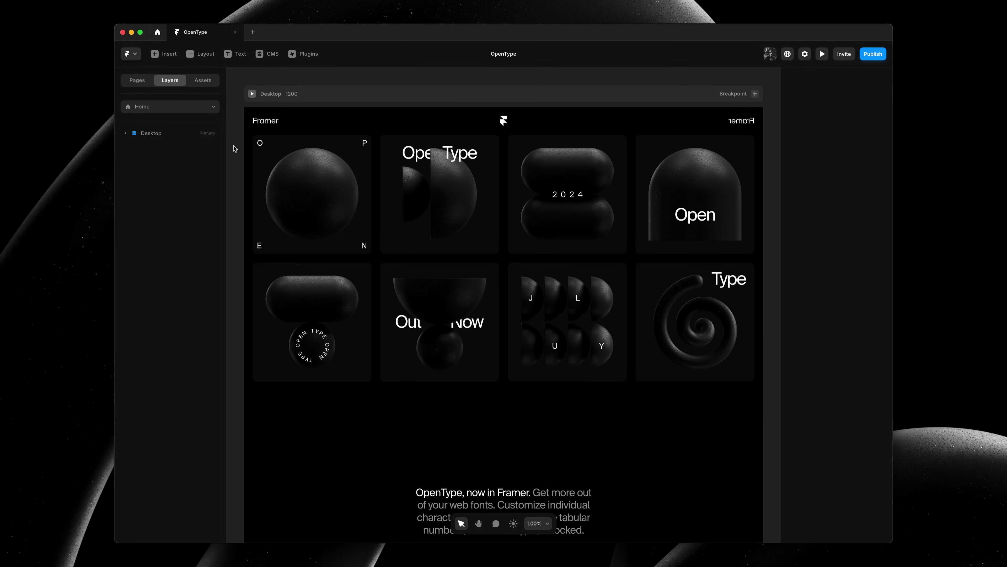
# - Scroll the canvas down to the 3×2, CA - Arrows, 1/2 and 123 tiles
pyautogui.scroll(-5, 234, 149)
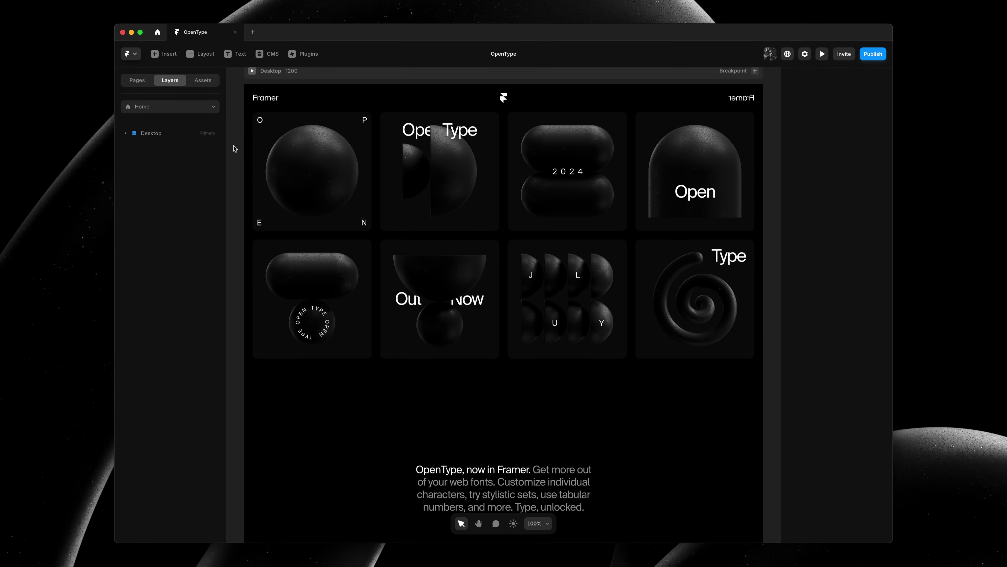
pyautogui.scroll(-5, 234, 149)
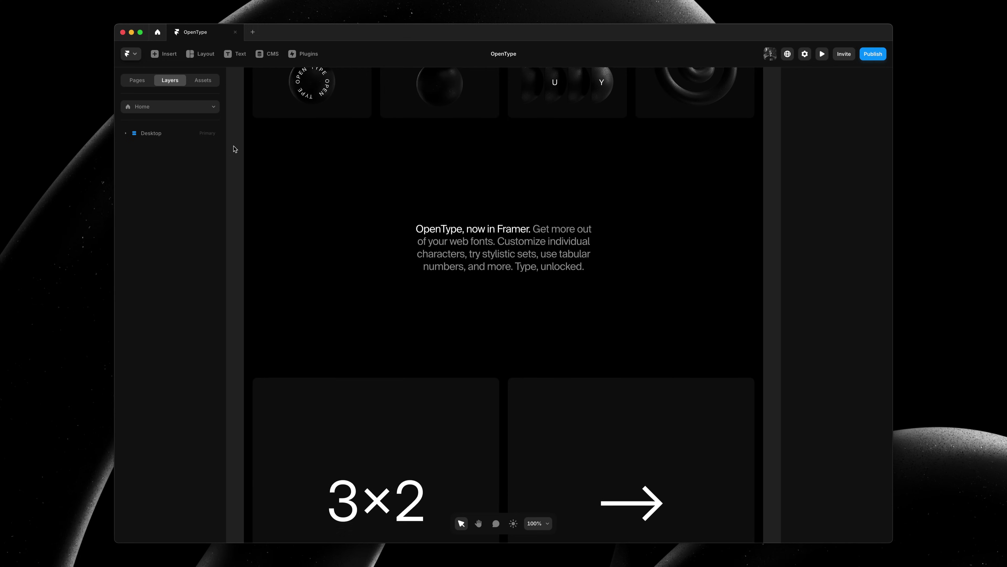
pyautogui.scroll(-2, 234, 149)
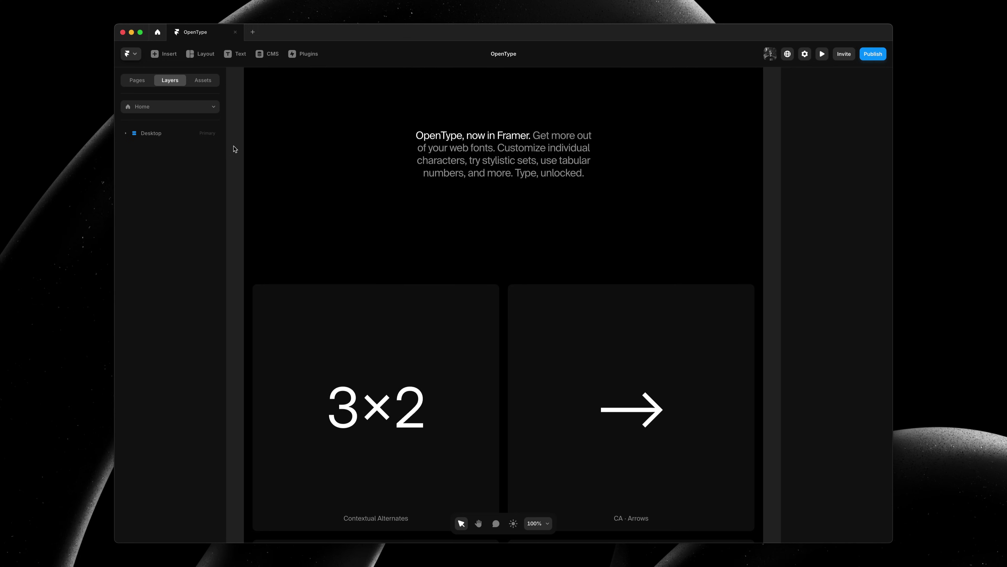
pyautogui.scroll(-5, 234, 148)
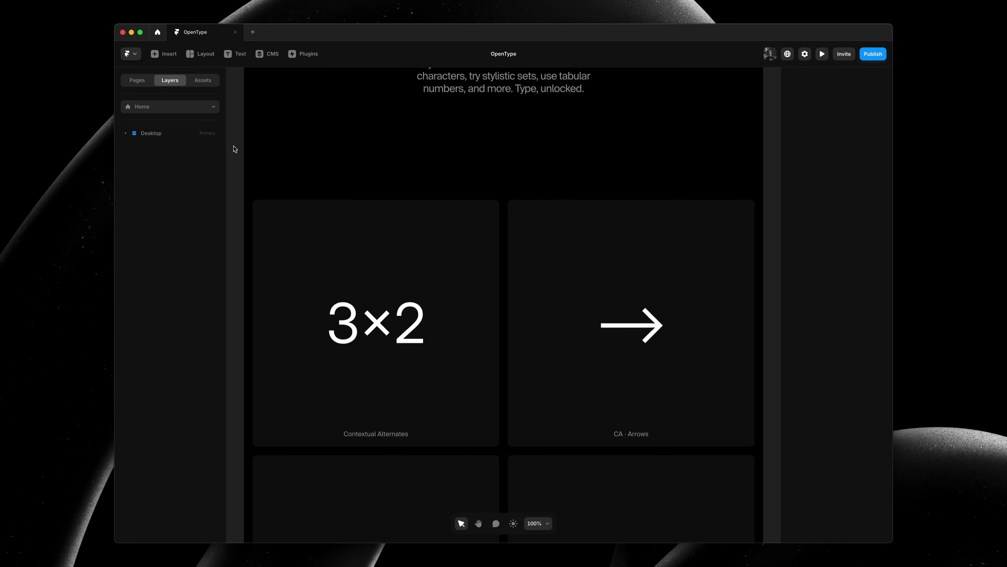
pyautogui.scroll(-1, 234, 149)
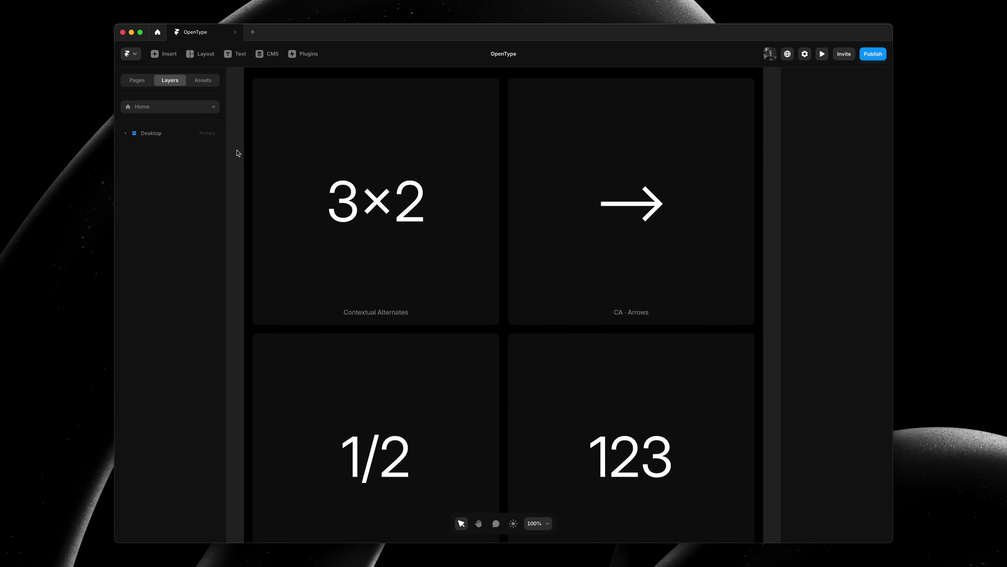
# - Select the 3×2 text and enable OpenType to show its Stylistic Sets list
pyautogui.click(393, 219)
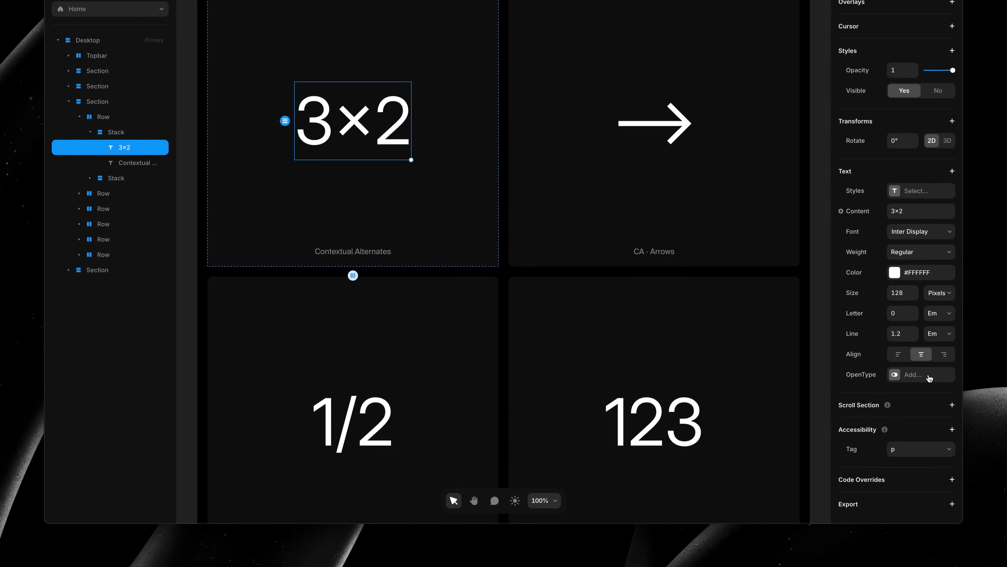
pyautogui.click(862, 418)
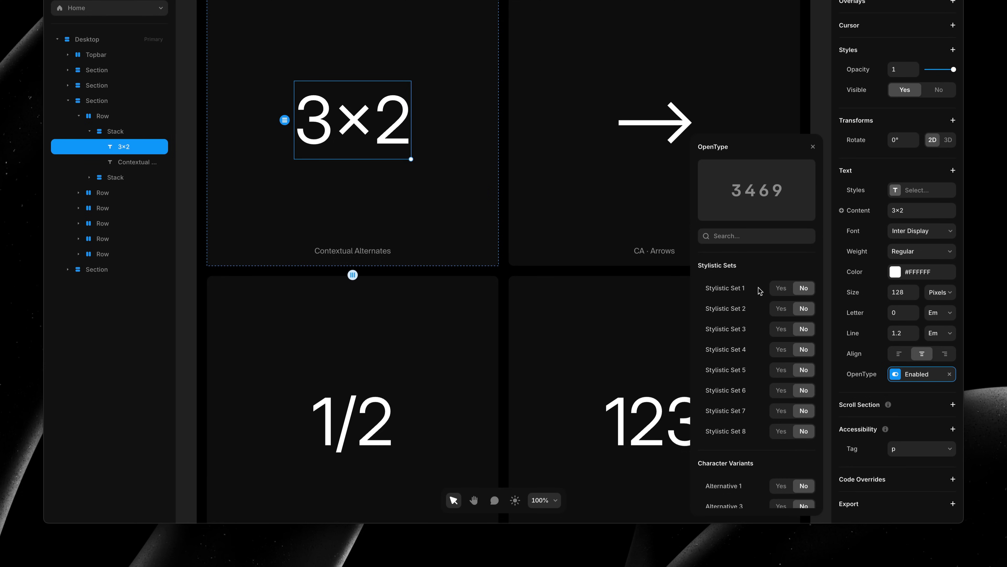
# - Set Stylistic Set 1 to Yes for 3×2 and filter the features by 'yes'
pyautogui.click(781, 288)
pyautogui.click(804, 289)
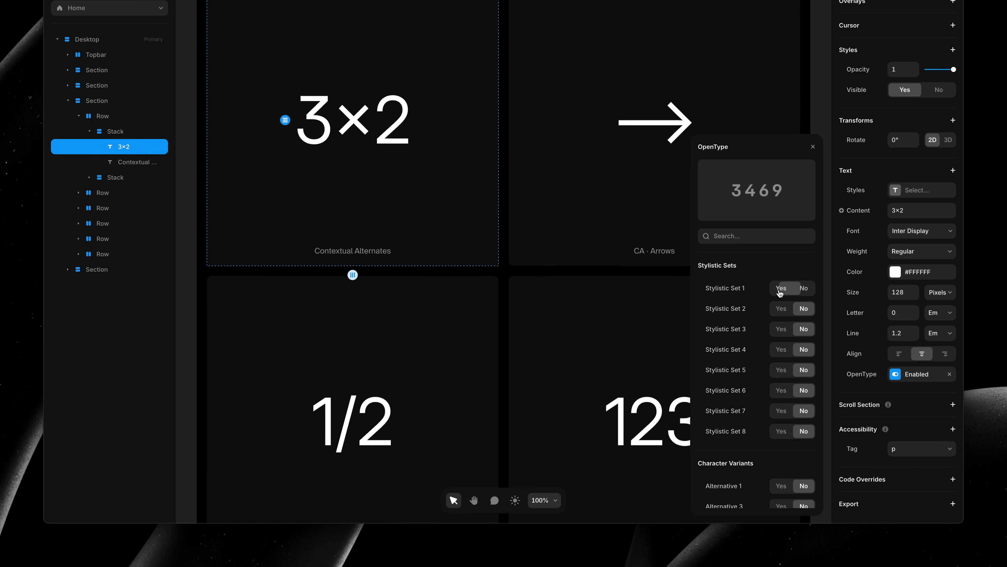
pyautogui.click(780, 291)
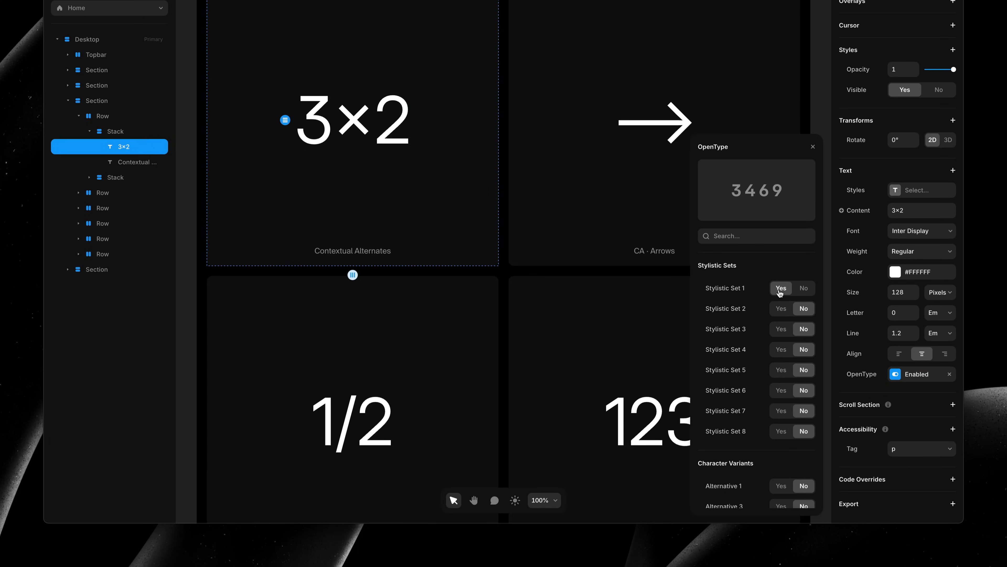
pyautogui.click(753, 235)
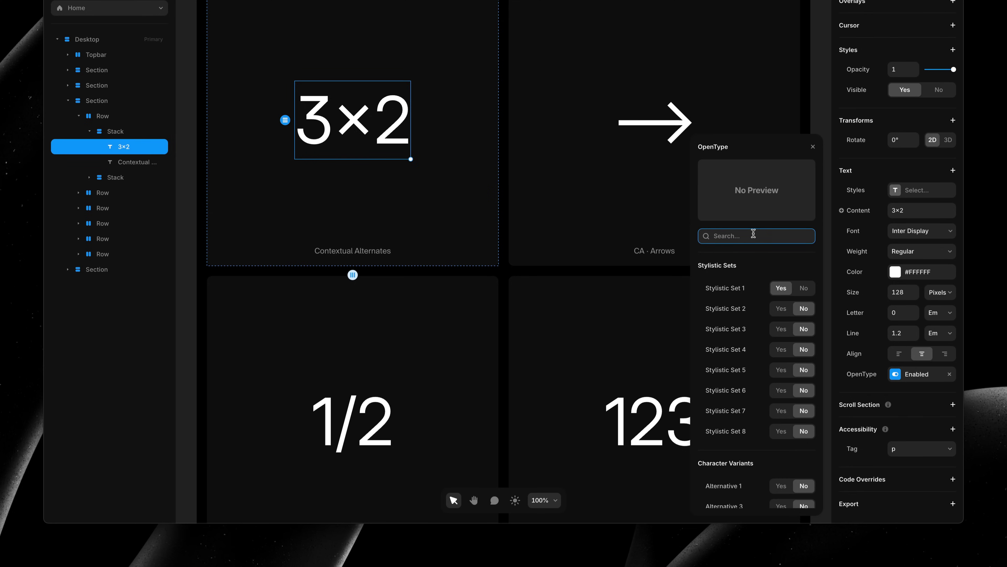
pyautogui.write('yes')
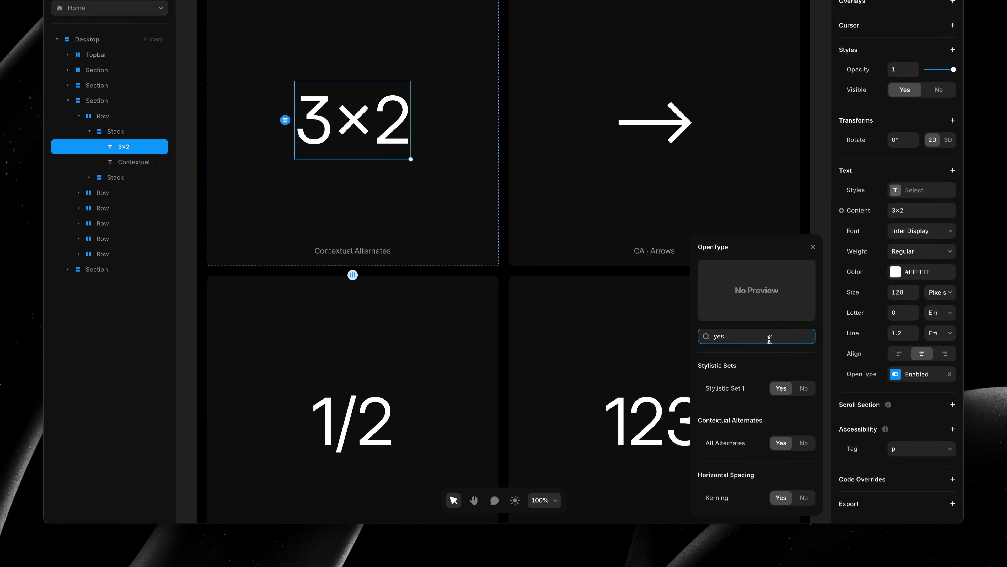
# - Clear the 'yes' search and scroll the feature list to Contextual Alternates
pyautogui.press('BackSpace')
pyautogui.press('BackSpace')
pyautogui.press('BackSpace')
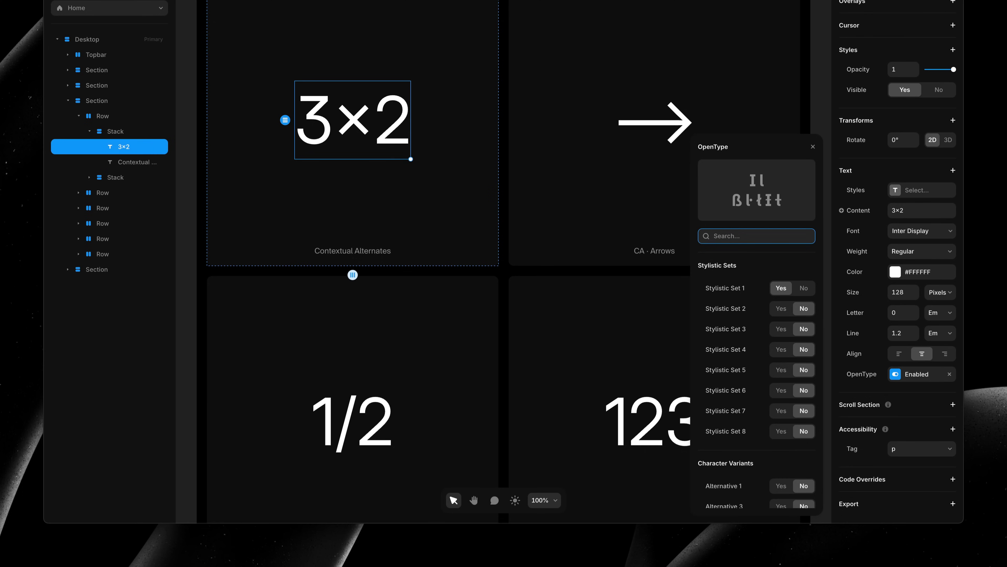
pyautogui.click(742, 258)
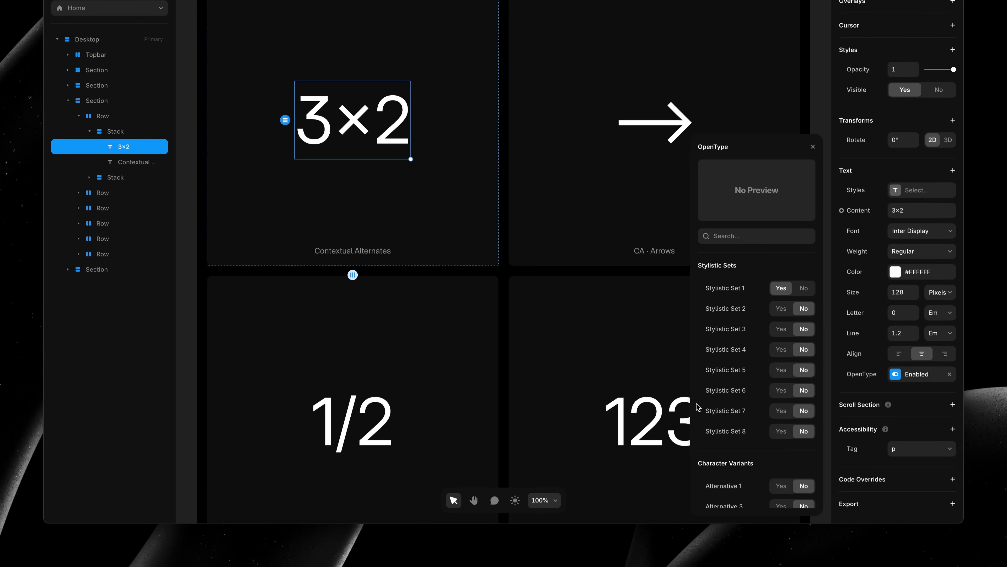
pyautogui.scroll(-4, 715, 436)
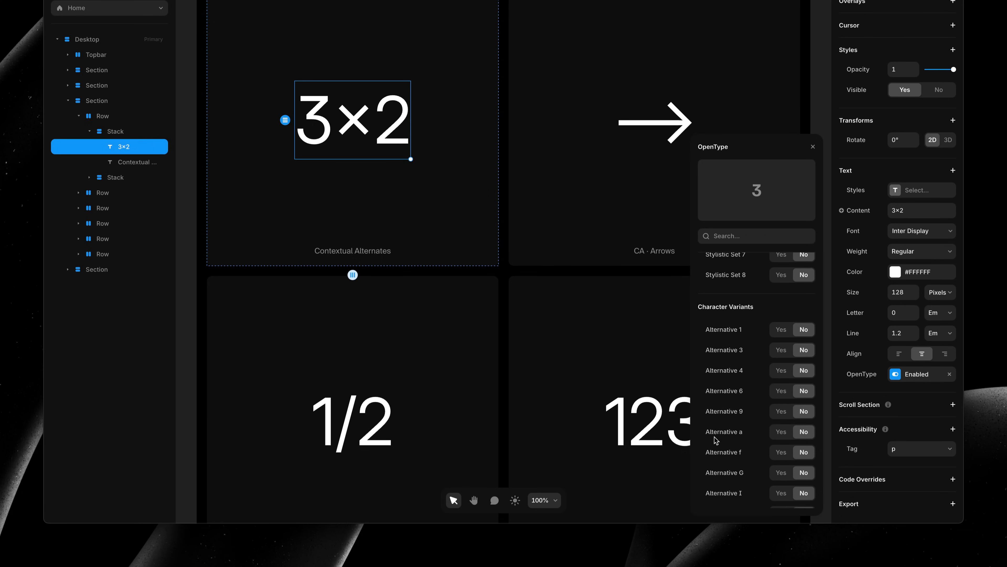
pyautogui.scroll(-5, 715, 437)
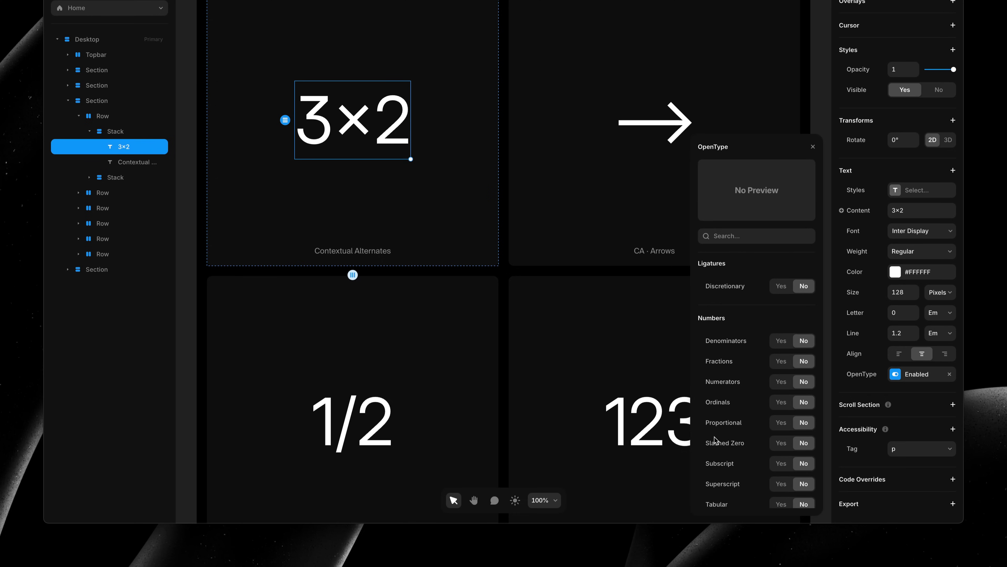
pyautogui.scroll(-5, 715, 437)
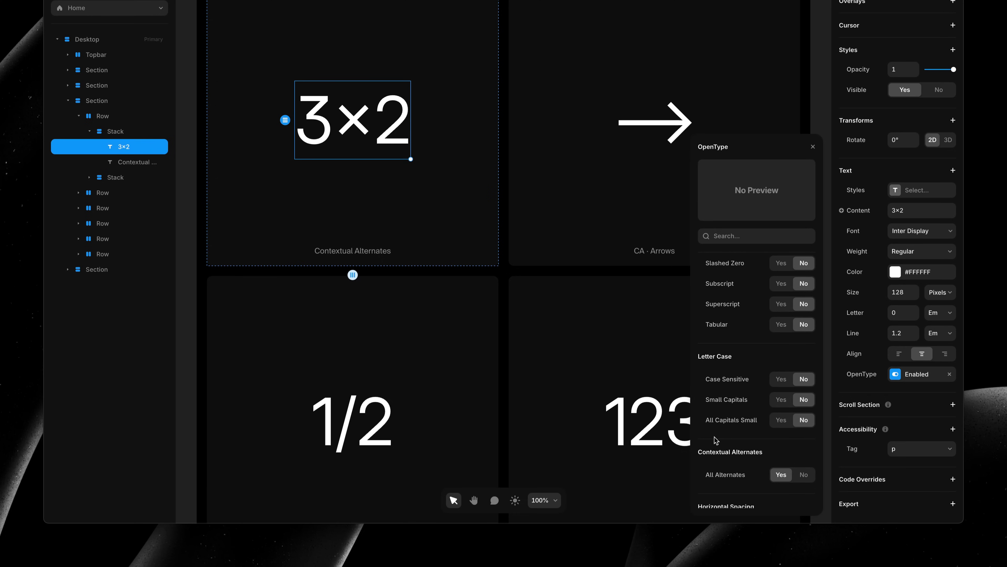
pyautogui.scroll(-4, 714, 437)
pyautogui.scroll(-1, 714, 437)
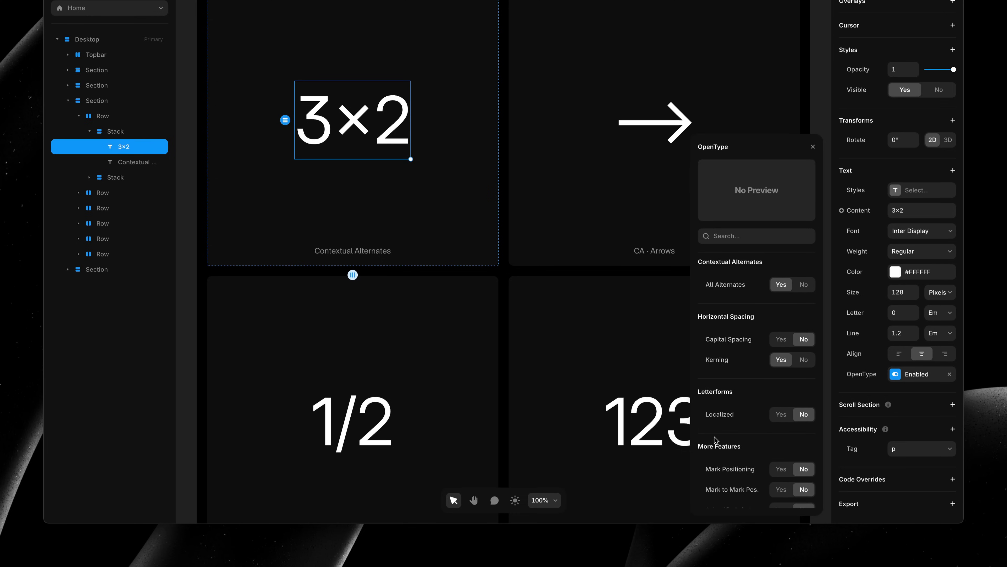
pyautogui.scroll(2, 734, 349)
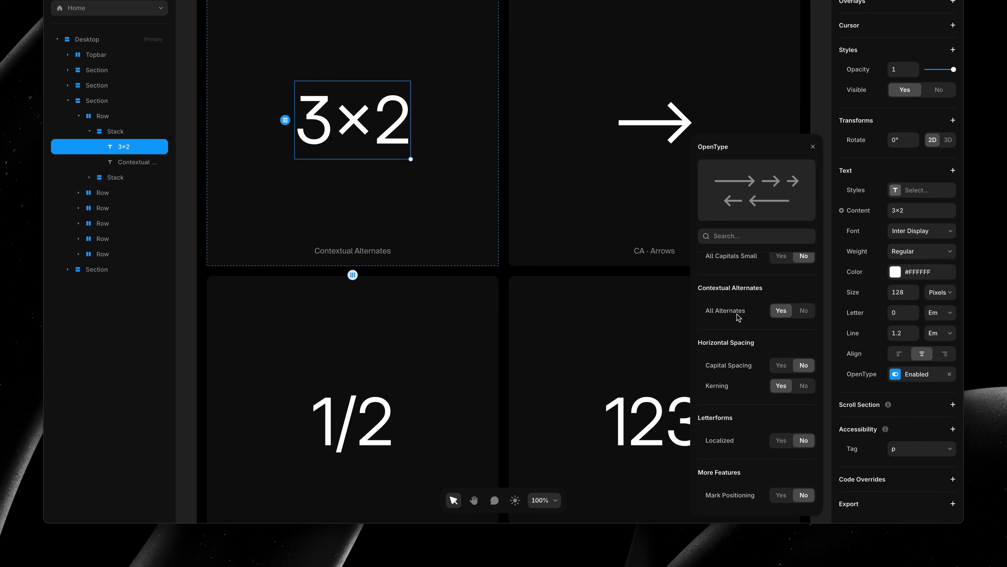
# - Compare All Alternates off and on, leaving it on so 3×2 shows ×
pyautogui.click(802, 316)
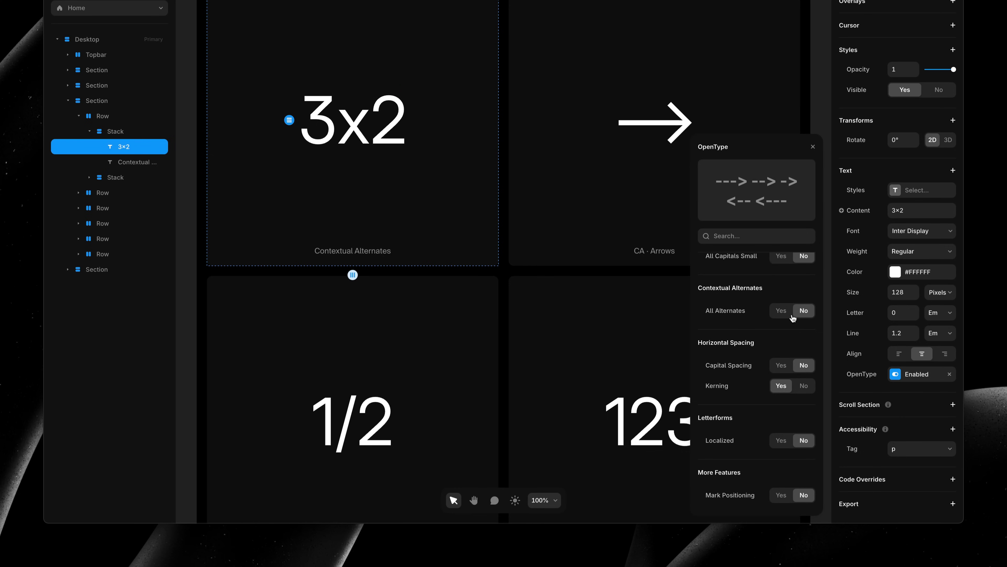
pyautogui.click(782, 311)
pyautogui.click(784, 317)
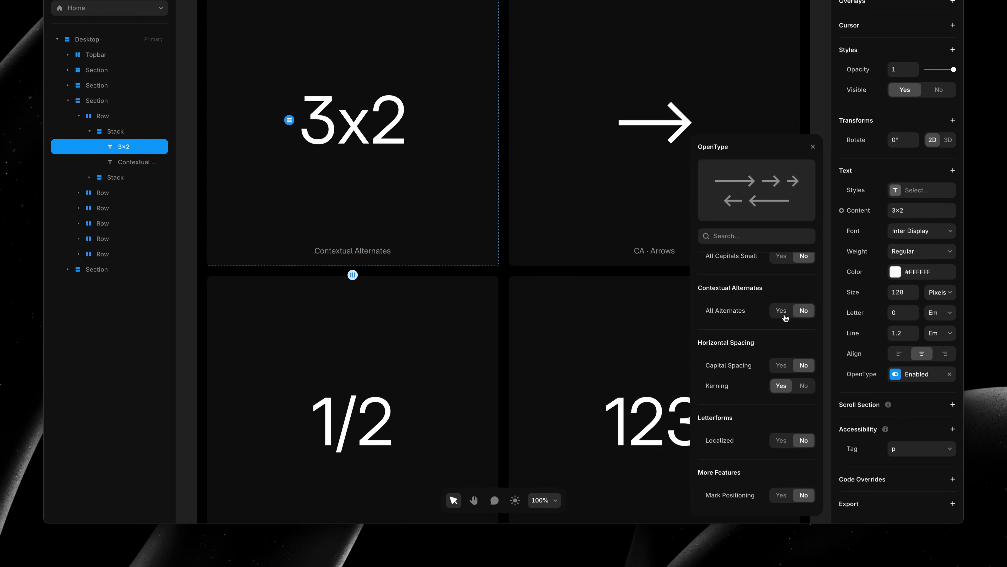
pyautogui.click(783, 314)
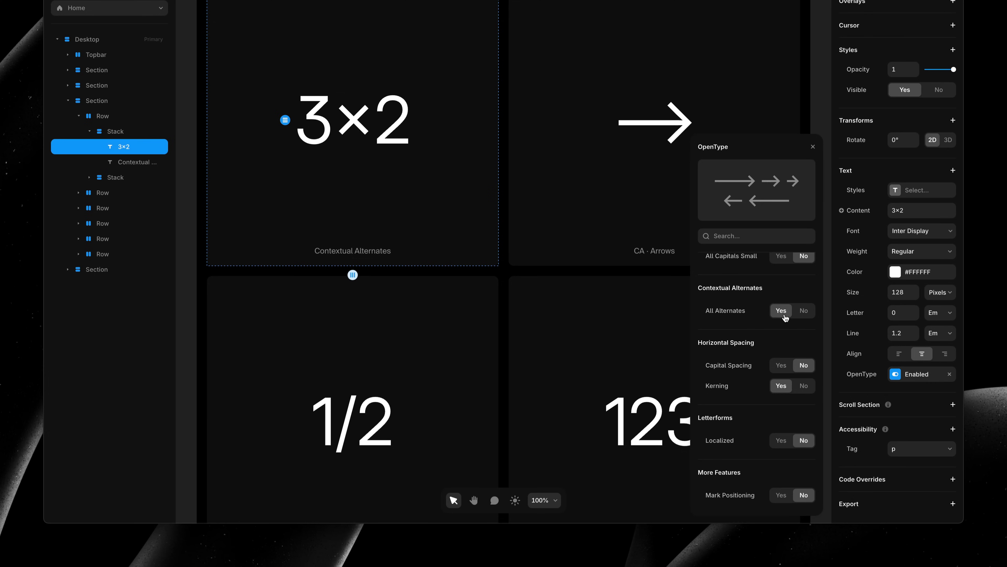
pyautogui.click(784, 316)
pyautogui.click(784, 315)
# - Close the 3×2 feature list and enable OpenType on the CA - Arrows text
pyautogui.click(813, 146)
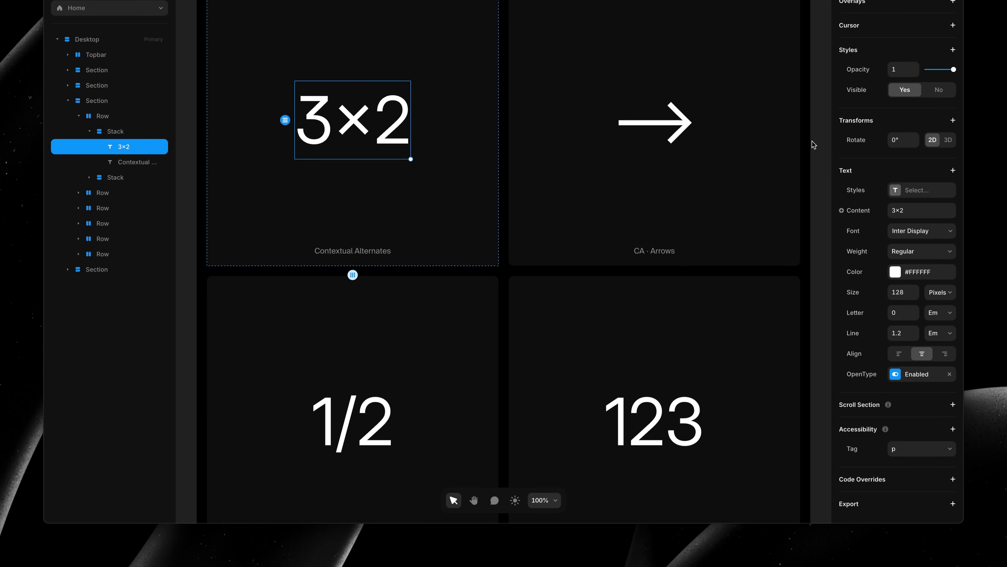
pyautogui.click(671, 138)
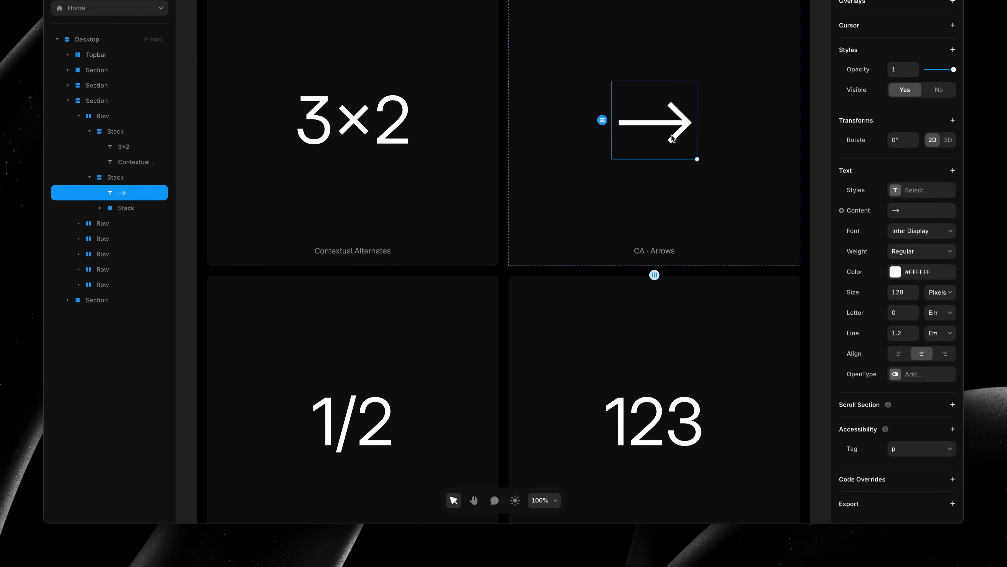
pyautogui.click(906, 375)
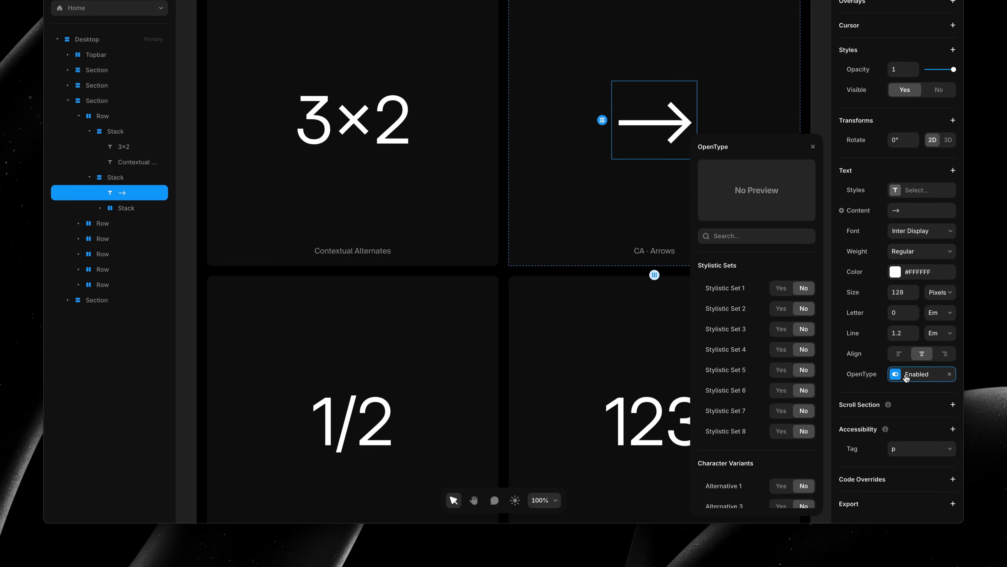
# - Search 'cont' and set All Alternates to Yes so the arrow renders as →
pyautogui.click(735, 239)
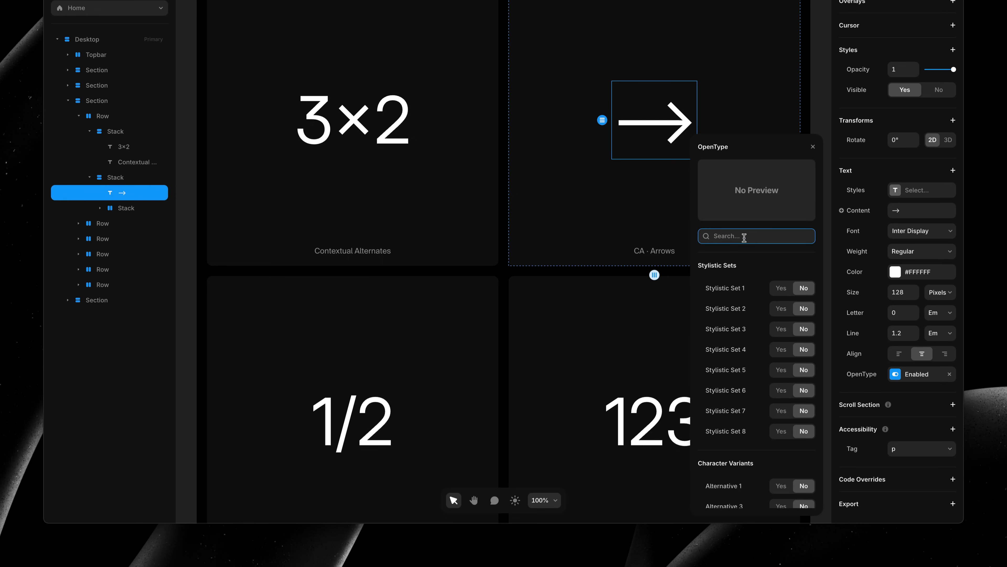
pyautogui.write('cont')
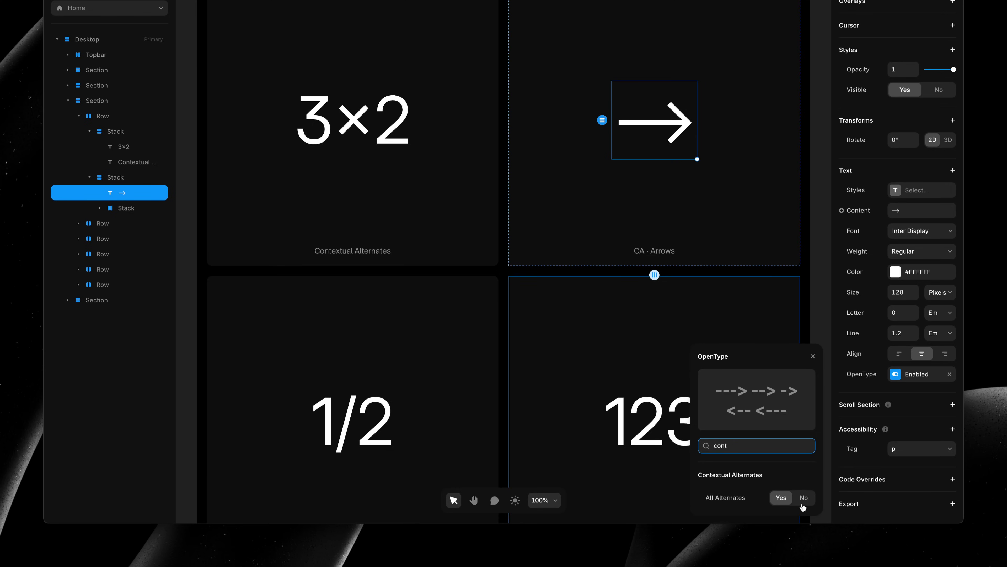
pyautogui.click(803, 502)
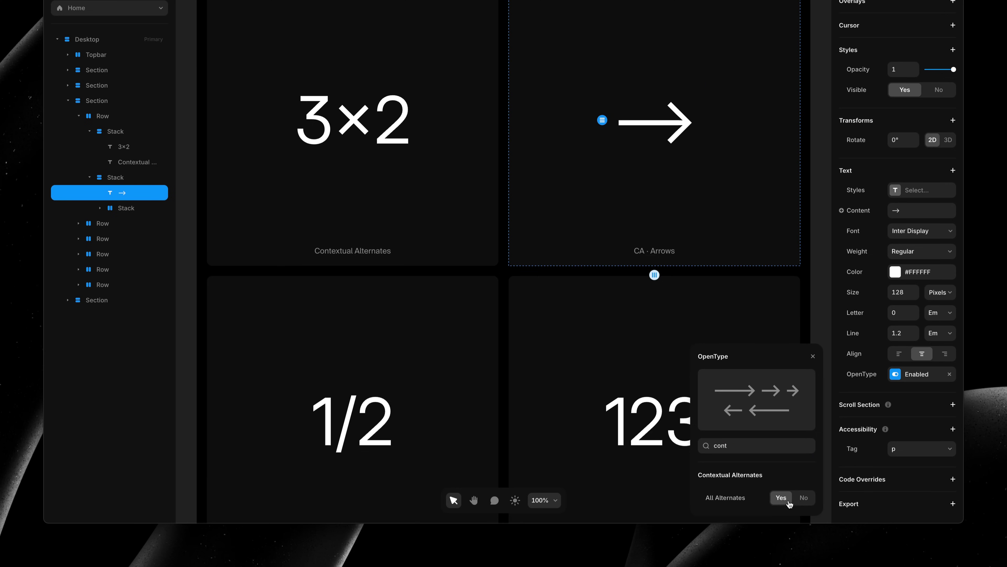
pyautogui.click(781, 499)
pyautogui.click(813, 357)
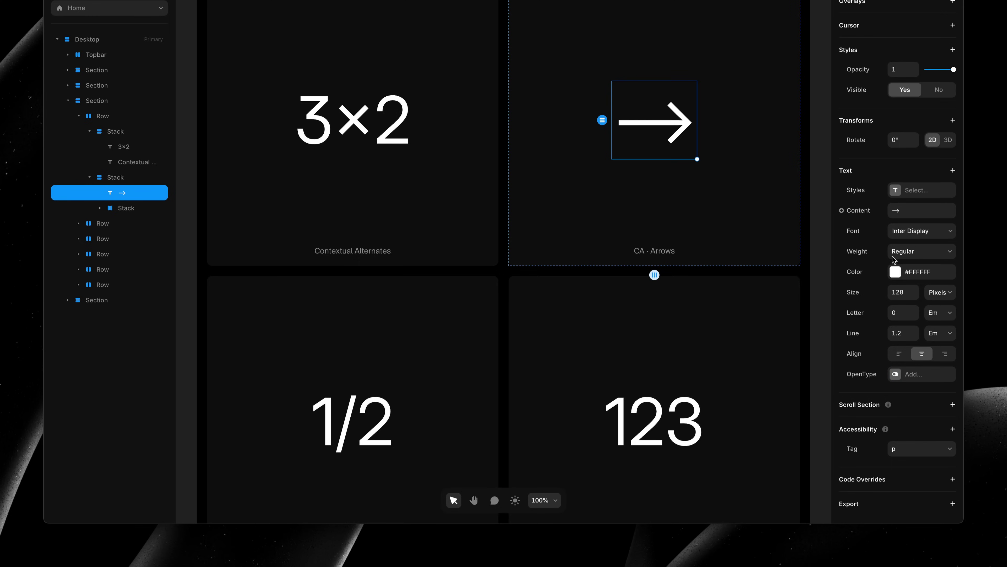
# - Dismiss the font list, deselect the arrow text, and scroll to the Fractions row
pyautogui.click(906, 235)
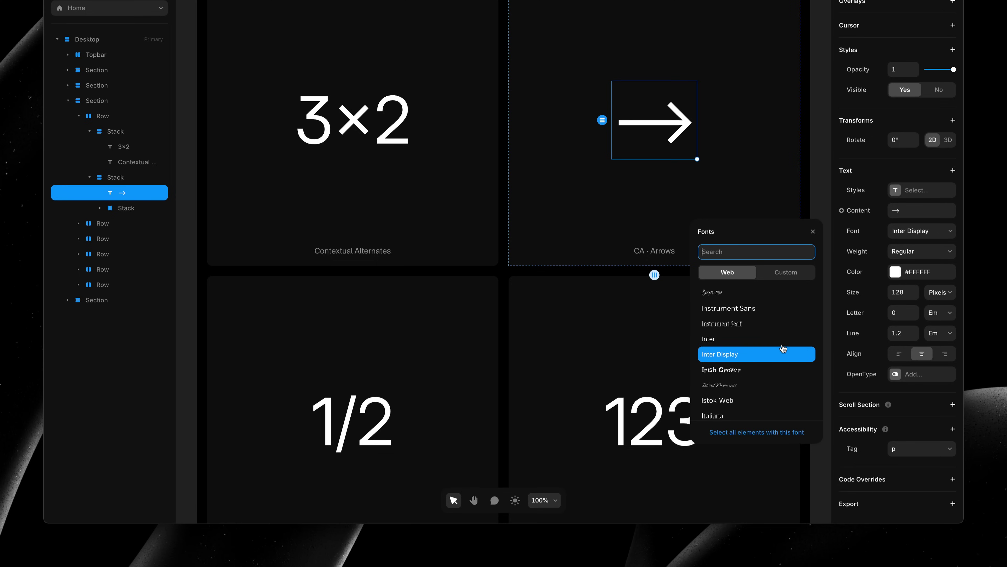
pyautogui.click(814, 232)
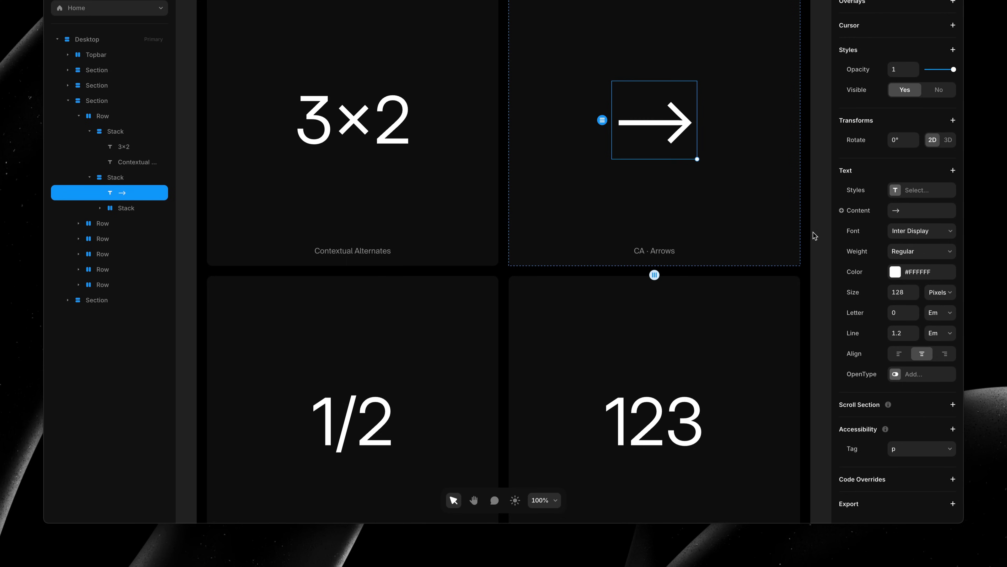
pyautogui.click(818, 243)
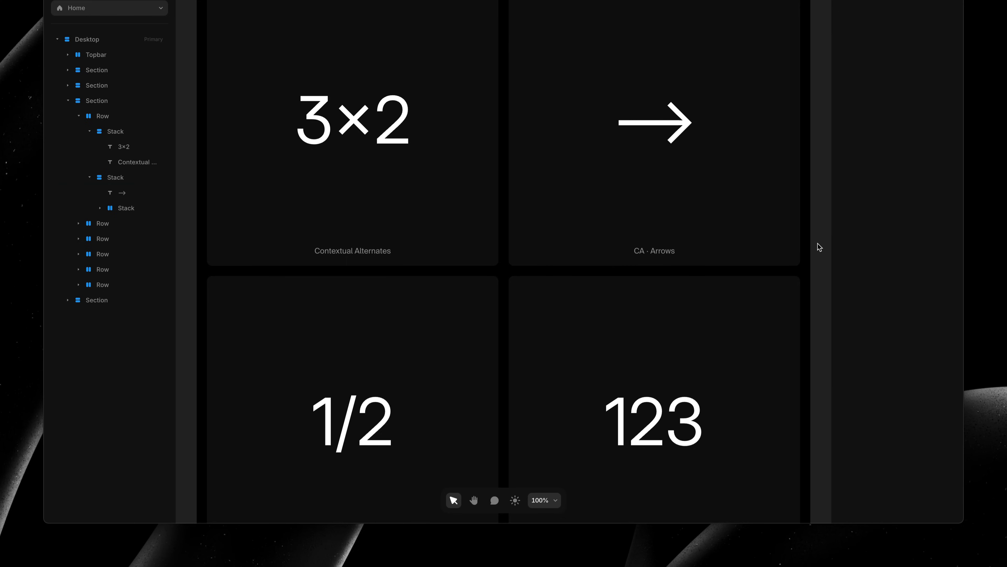
pyautogui.scroll(-3, 817, 243)
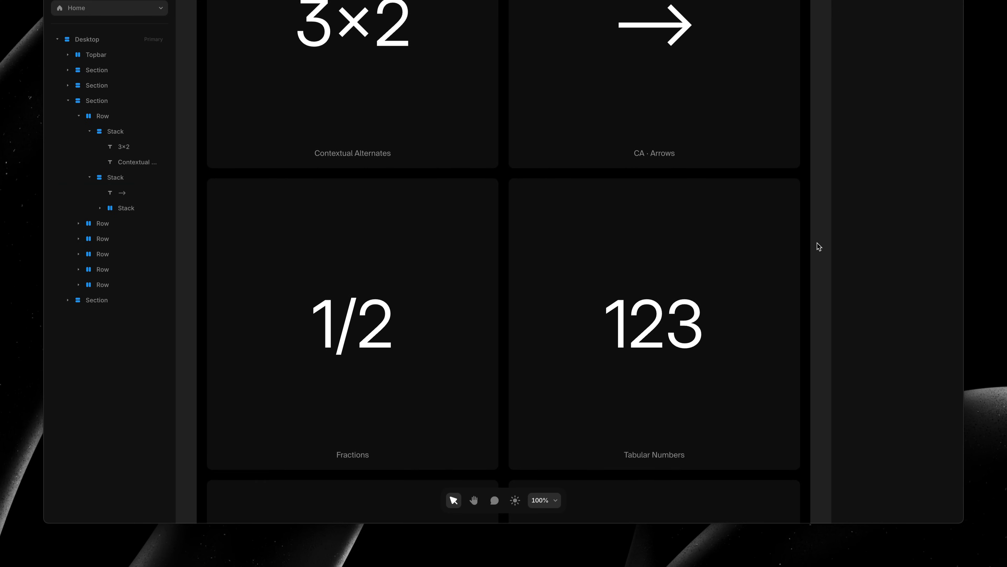
pyautogui.scroll(-2, 817, 243)
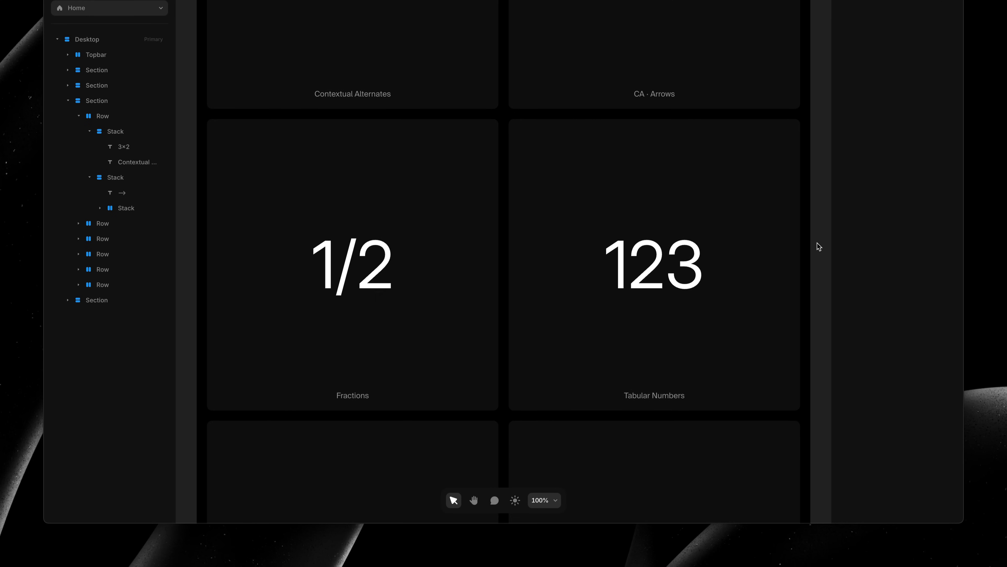
pyautogui.scroll(-3, 817, 244)
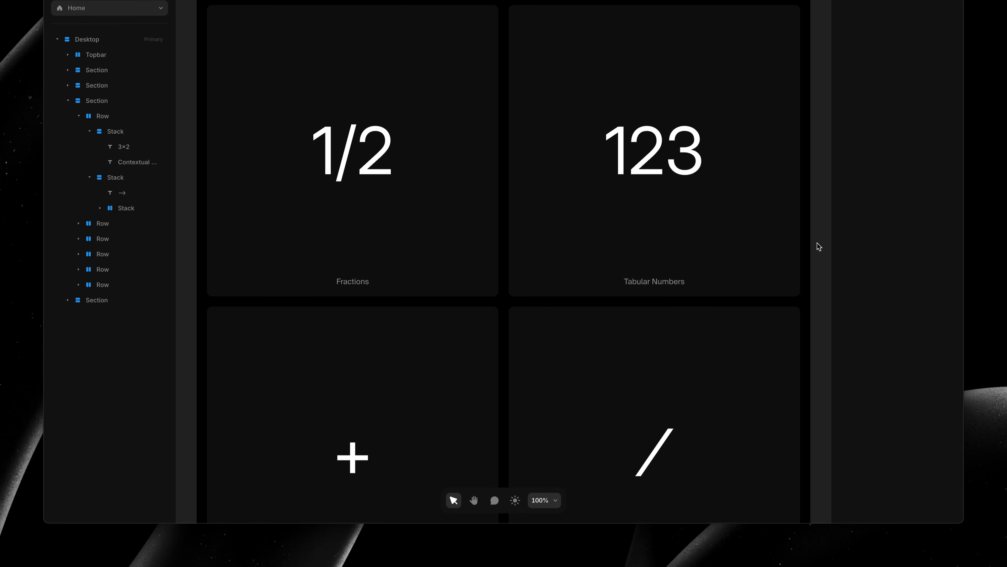
# - Set Fractions to Yes on the 1/2 text so it shows ½, then select 123
pyautogui.scroll(-1, 817, 244)
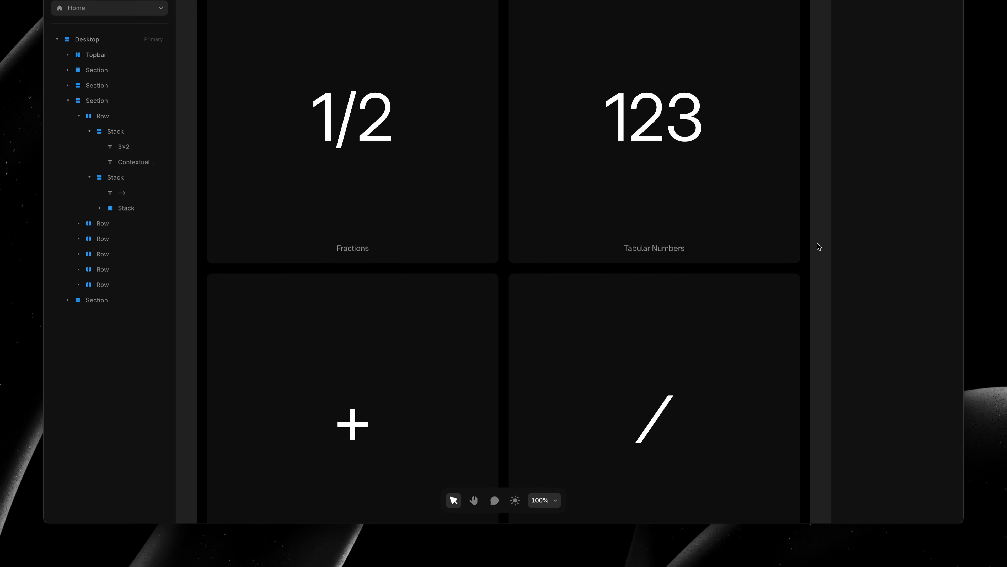
pyautogui.click(377, 131)
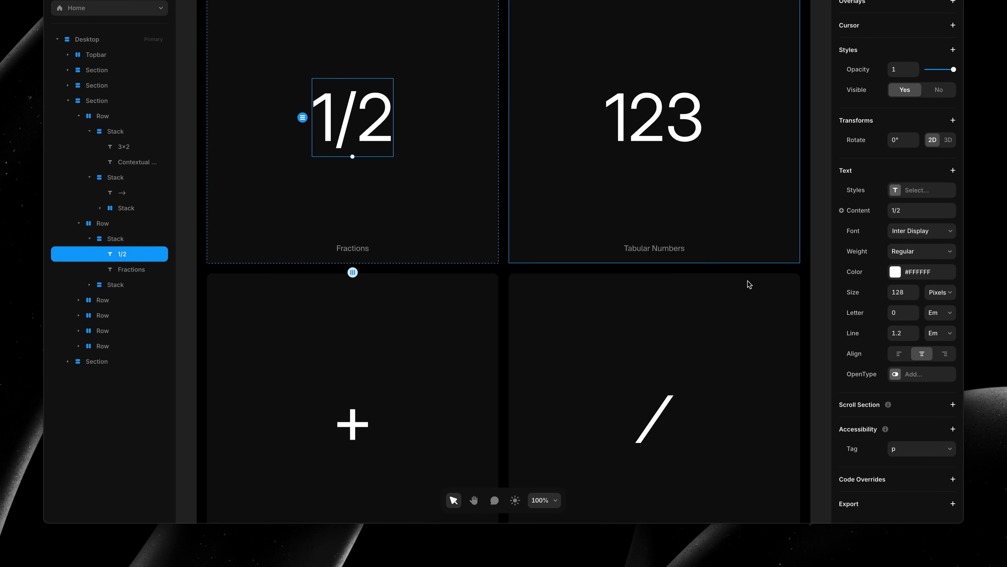
pyautogui.click(912, 375)
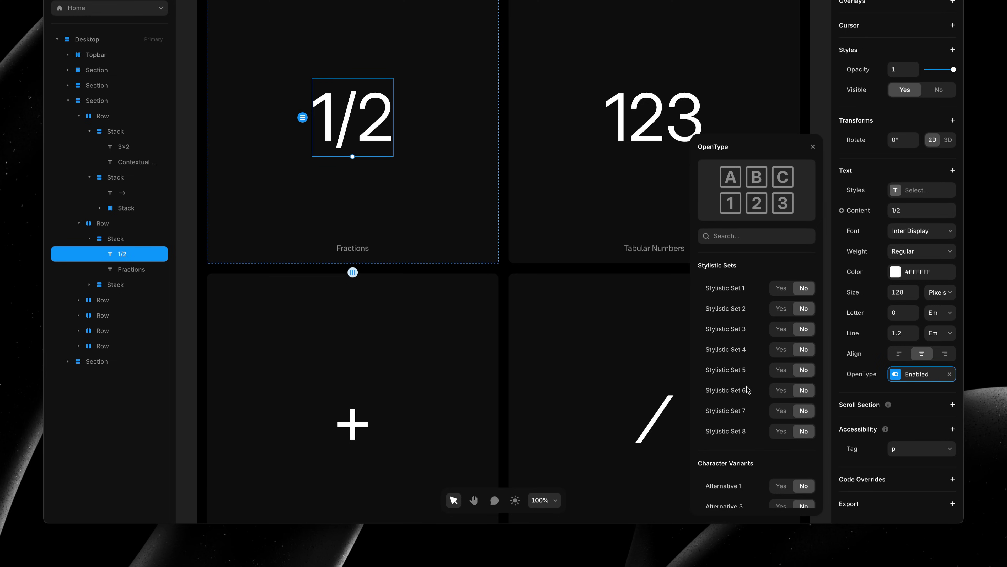
pyautogui.scroll(-4, 747, 390)
pyautogui.scroll(-8, 745, 384)
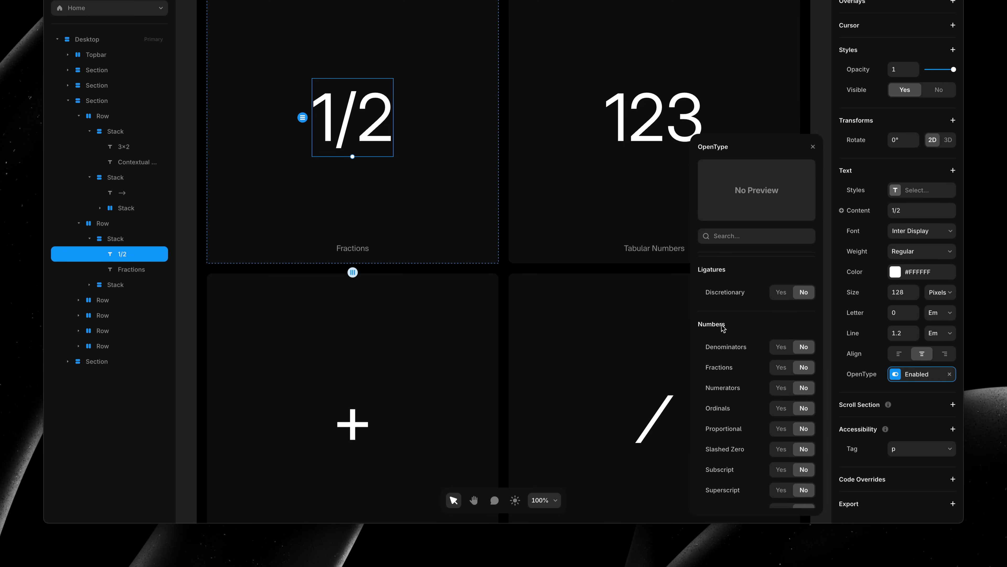
pyautogui.click(778, 368)
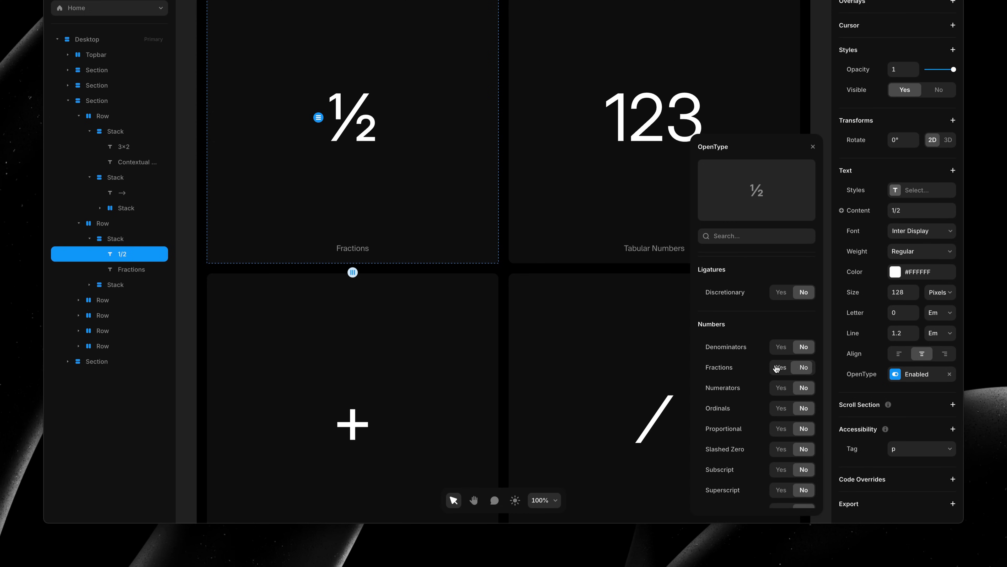
pyautogui.click(777, 368)
pyautogui.click(778, 368)
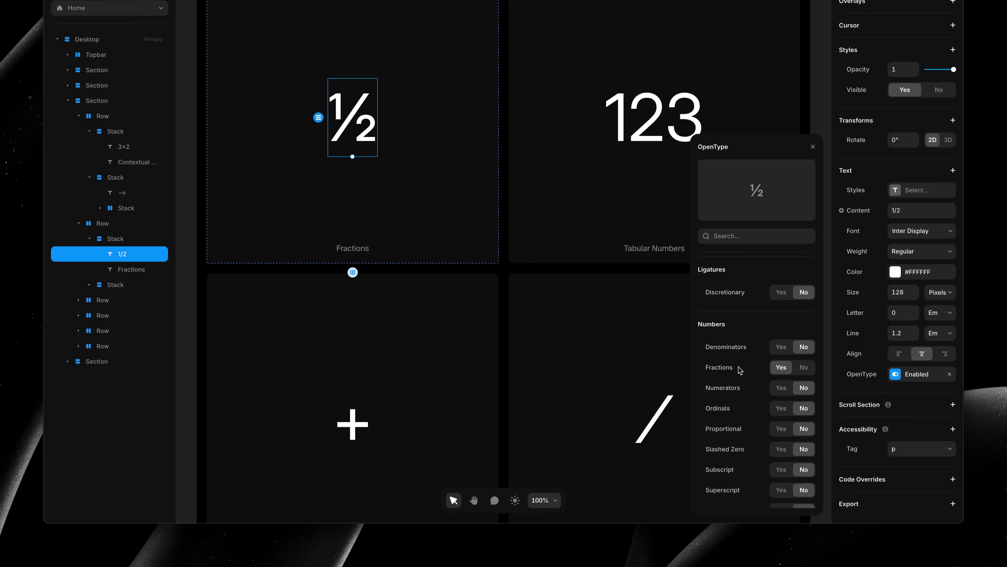
pyautogui.click(812, 147)
pyautogui.click(682, 140)
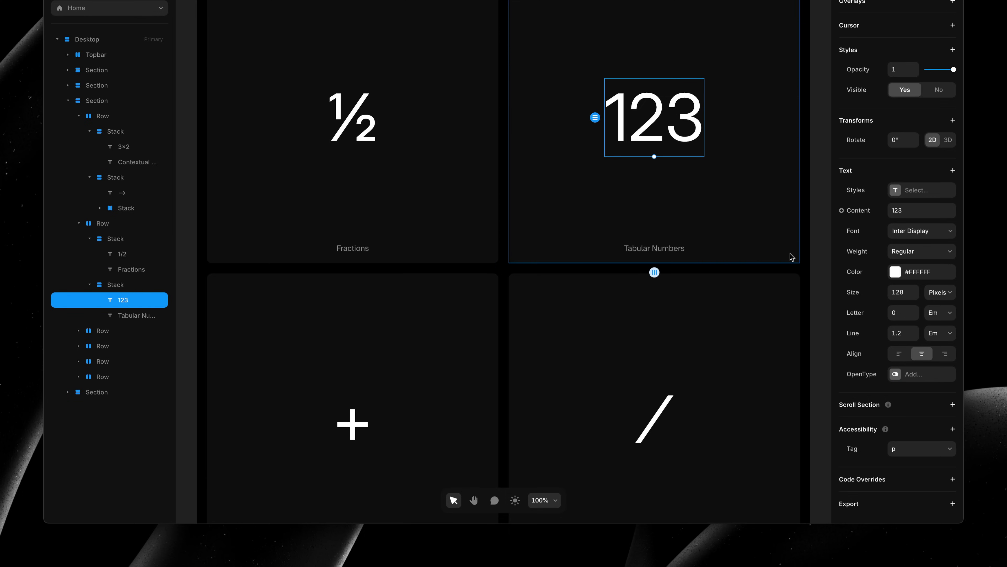
# - Enable OpenType on 123, search 'tab' and set Tabular to Yes
pyautogui.click(944, 380)
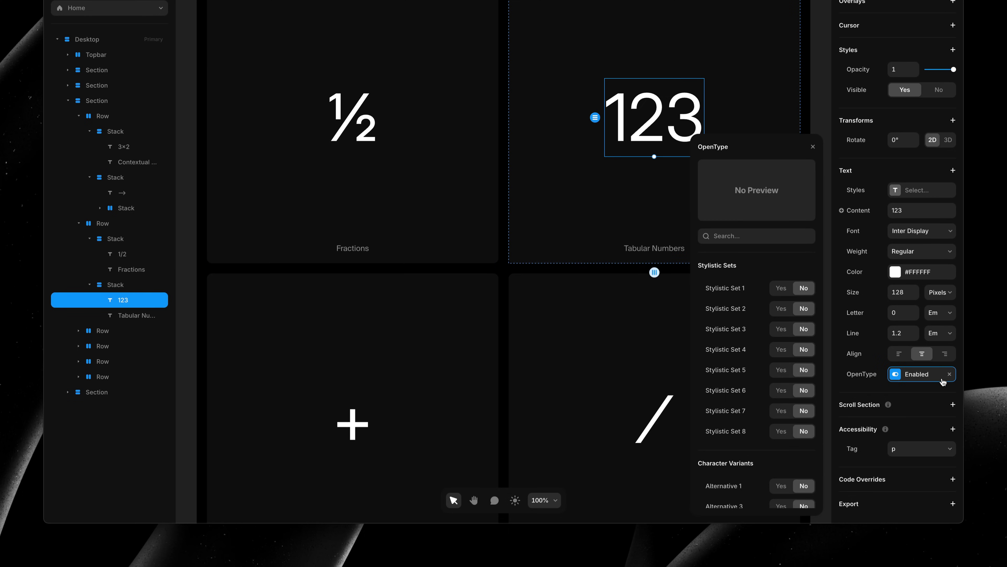
pyautogui.click(788, 236)
pyautogui.write('ta')
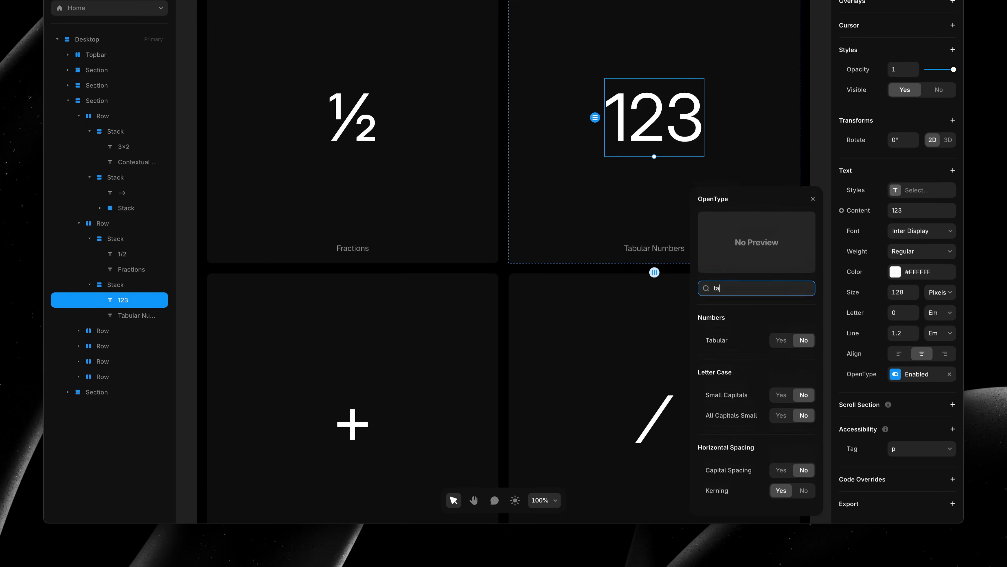
pyautogui.write('b')
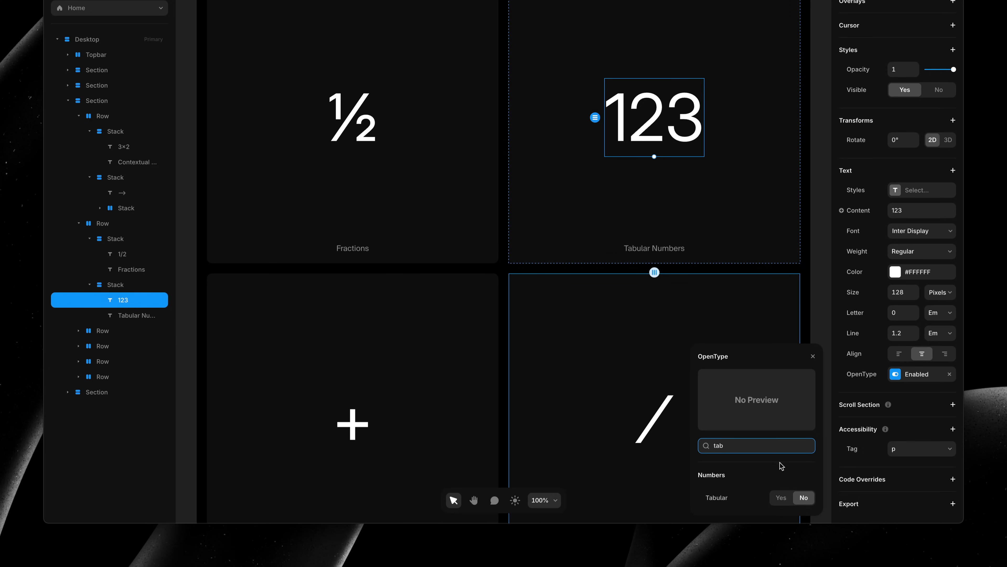
pyautogui.click(781, 498)
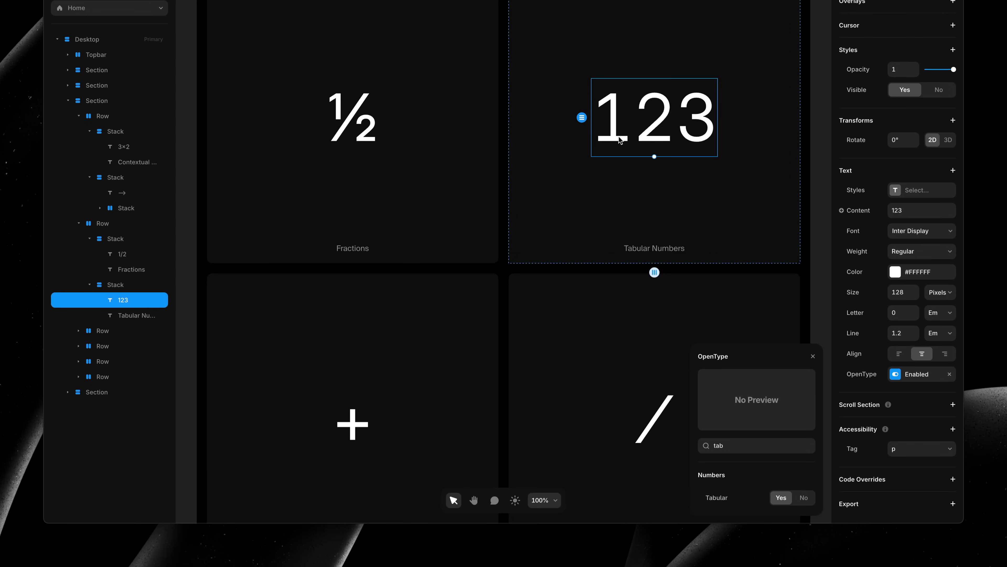
pyautogui.click(813, 357)
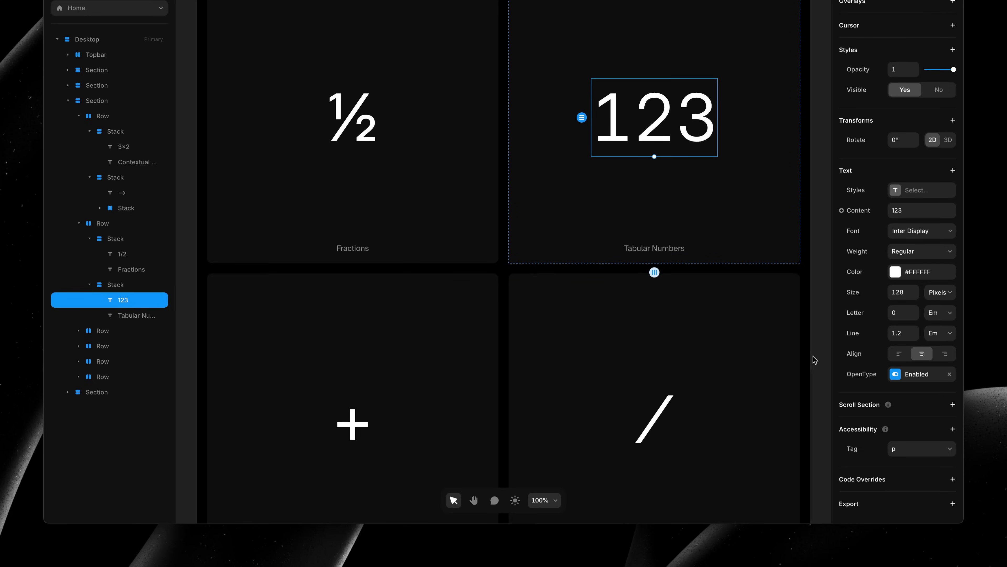
# - Scroll to the Circled tile and set Stylistic Set 5 to Yes for its +
pyautogui.click(190, 258)
pyautogui.scroll(-6, 189, 258)
pyautogui.scroll(-3, 190, 258)
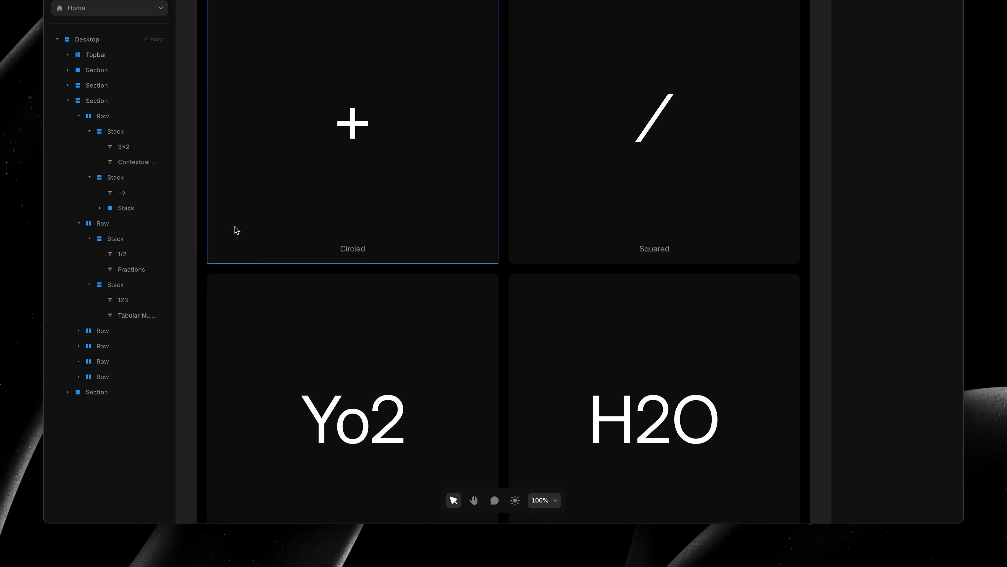
pyautogui.click(350, 135)
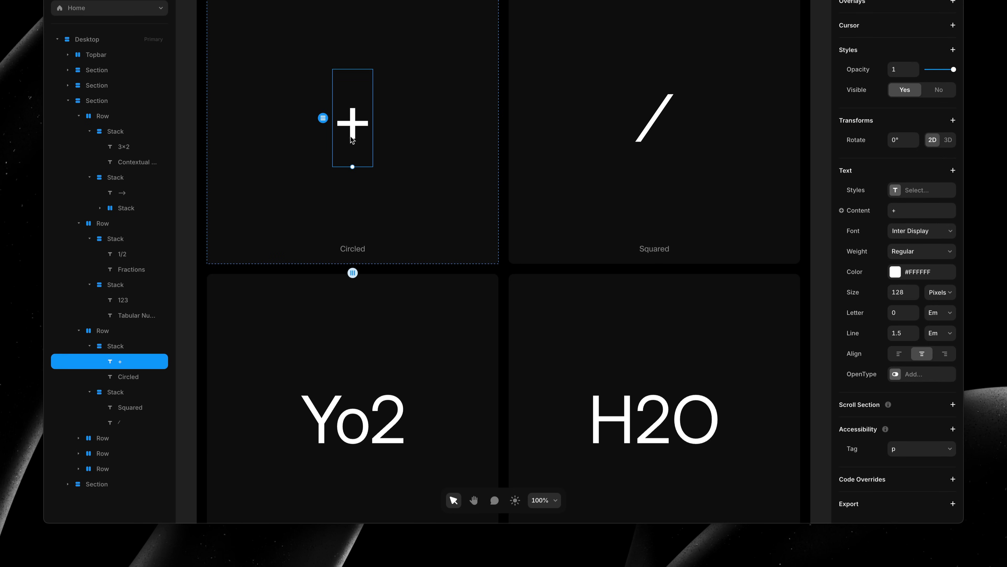
pyautogui.click(905, 375)
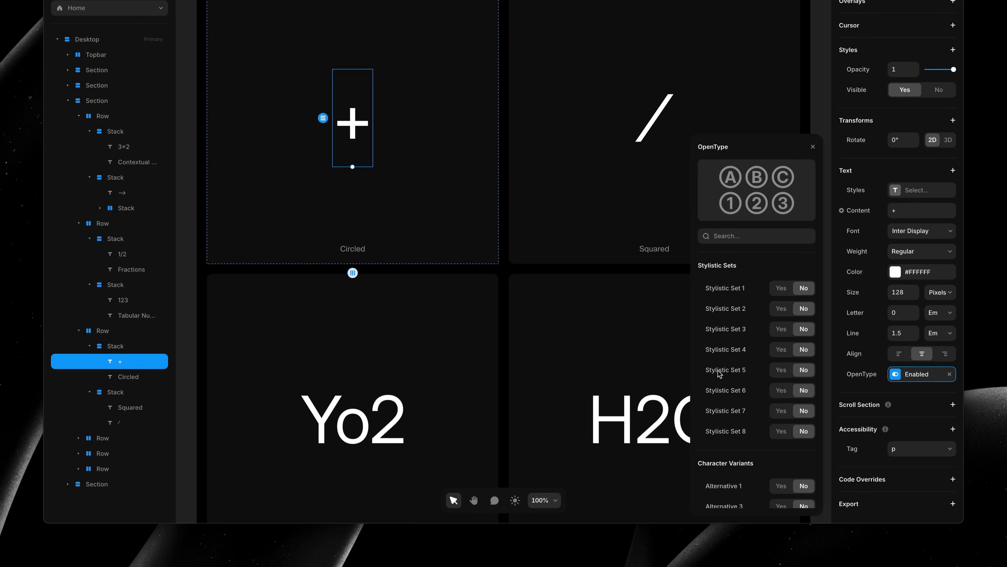
pyautogui.click(782, 370)
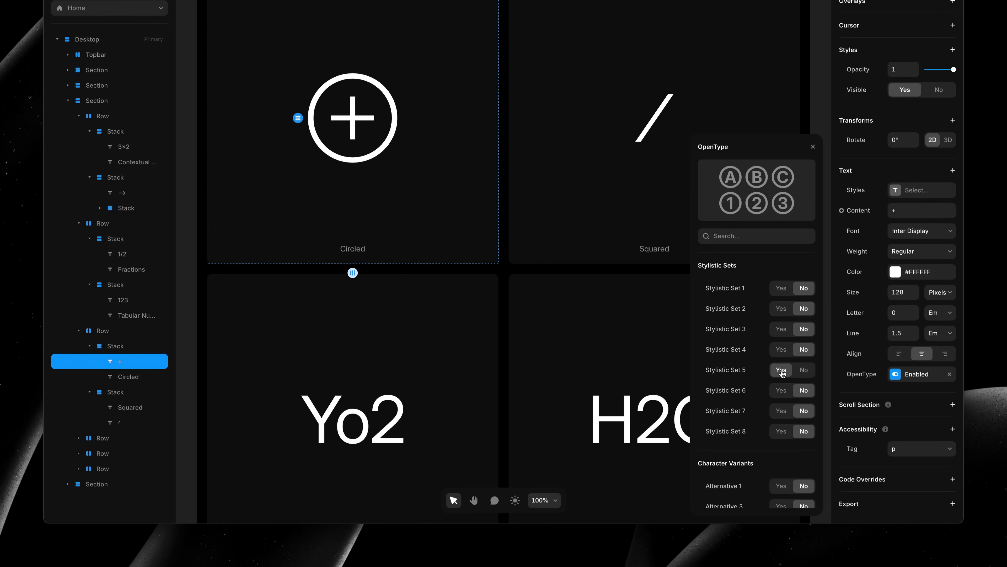
pyautogui.click(781, 370)
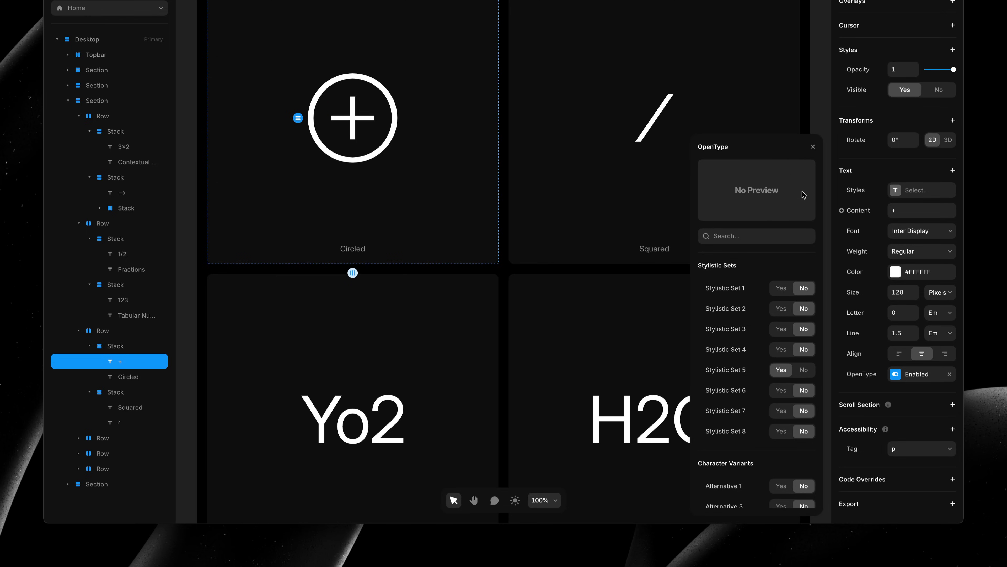
pyautogui.click(813, 148)
# - Set Stylistic Set 6 to Yes on the Squared tile's /, then deselect it
pyautogui.click(652, 129)
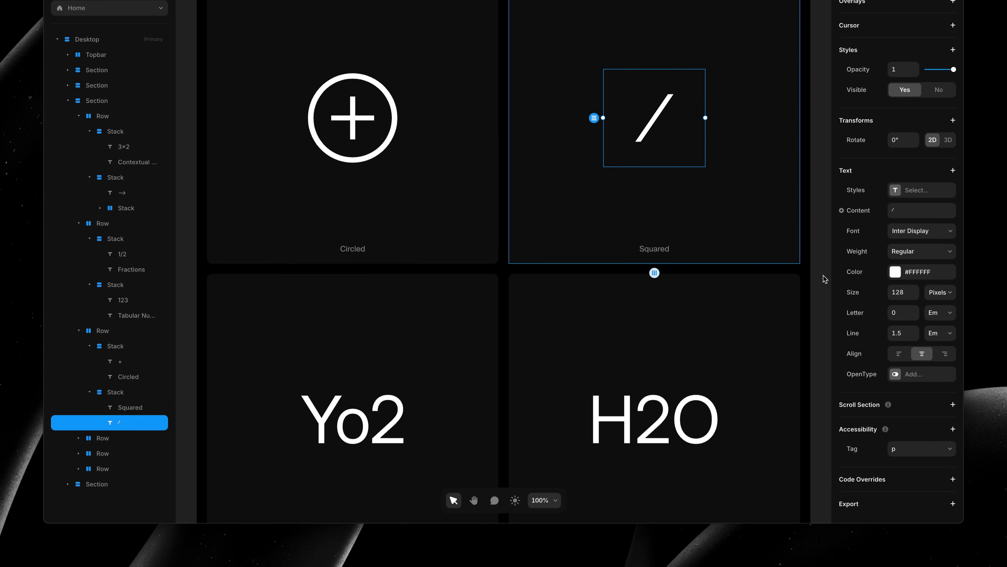
pyautogui.click(907, 376)
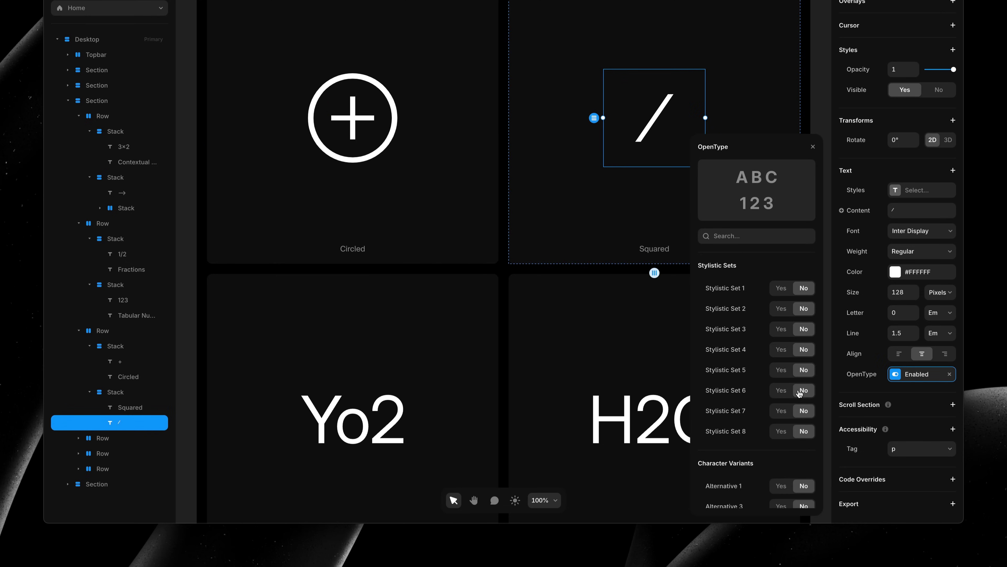
pyautogui.click(781, 391)
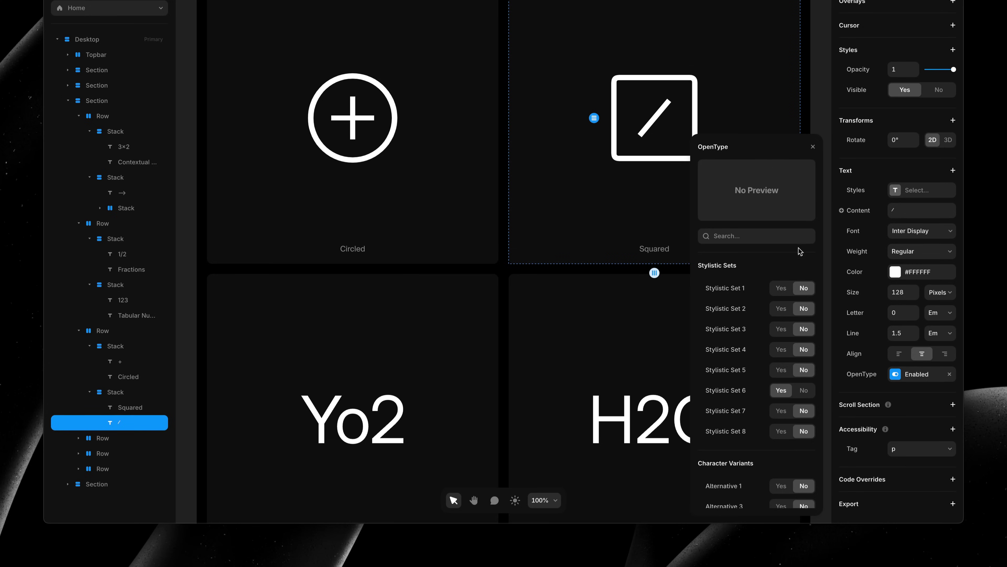
pyautogui.click(813, 147)
pyautogui.click(819, 160)
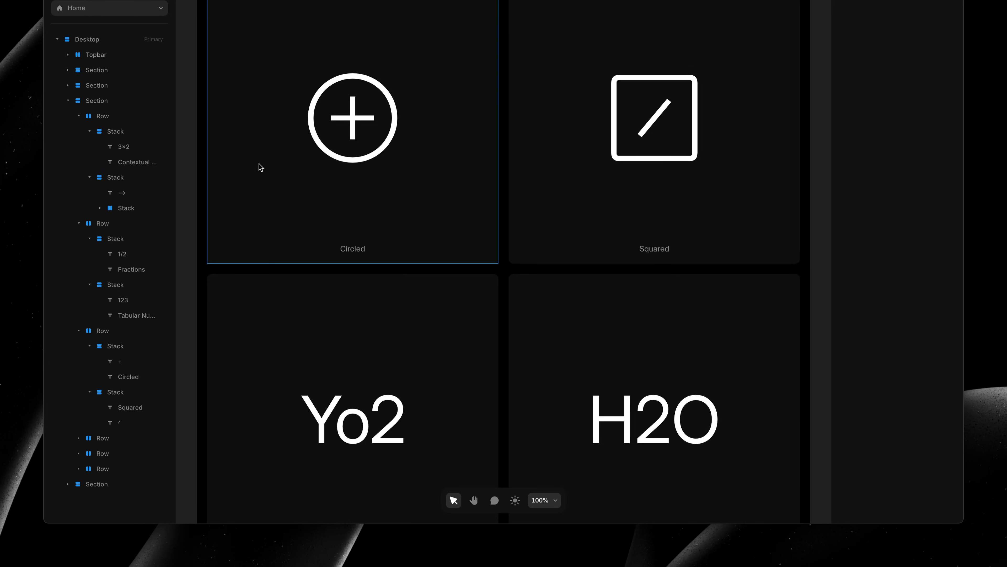
# - Enable OpenType features on the Yo2 text in the Superscript tile
pyautogui.scroll(-3, 193, 196)
pyautogui.scroll(-3, 193, 196)
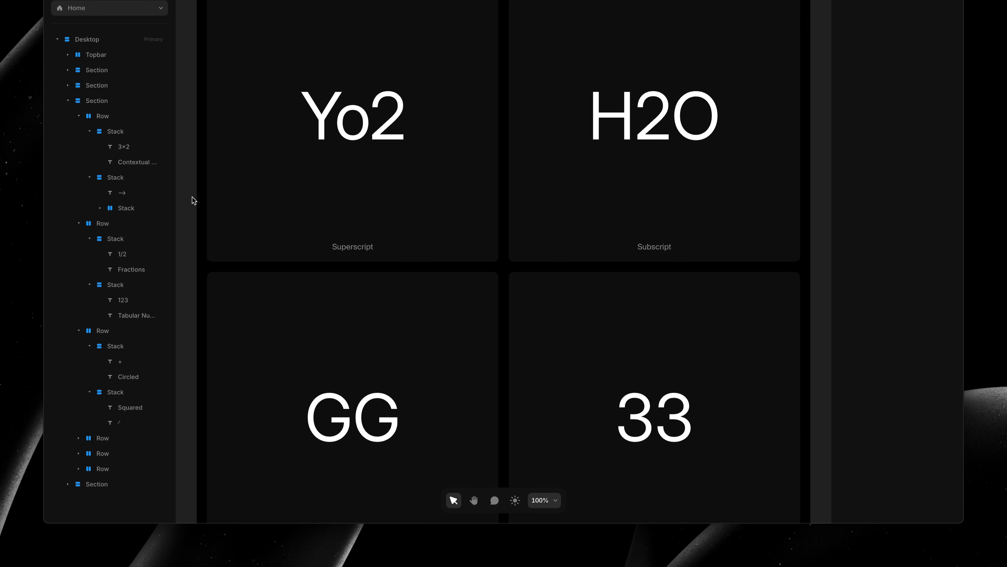
pyautogui.click(361, 140)
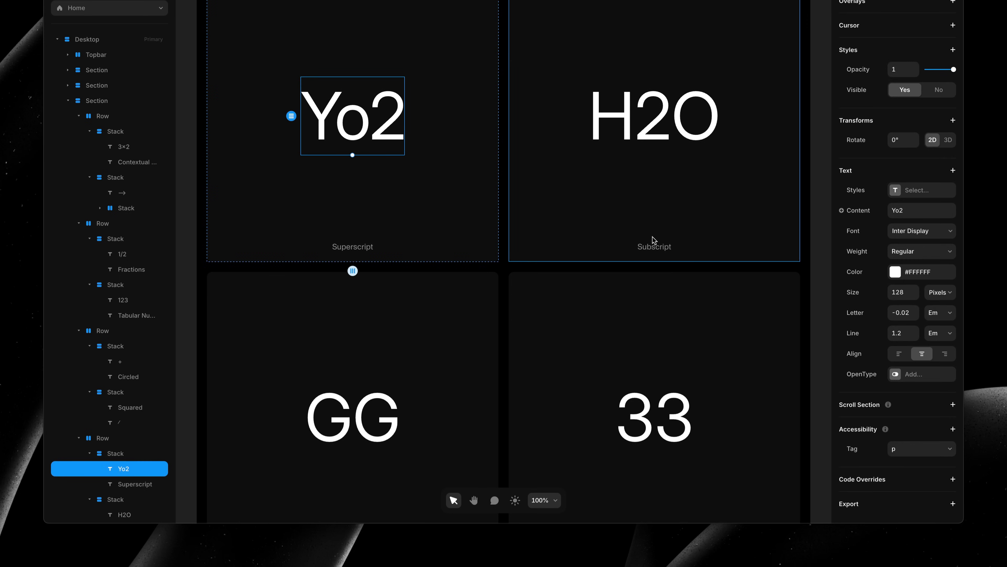
pyautogui.click(899, 374)
pyautogui.scroll(-10, 778, 415)
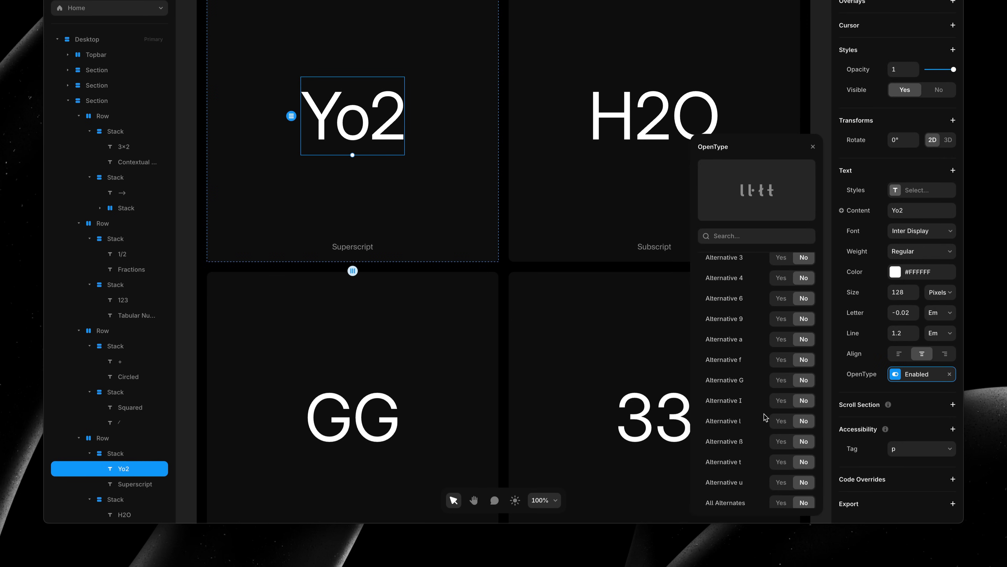
pyautogui.scroll(2, 766, 417)
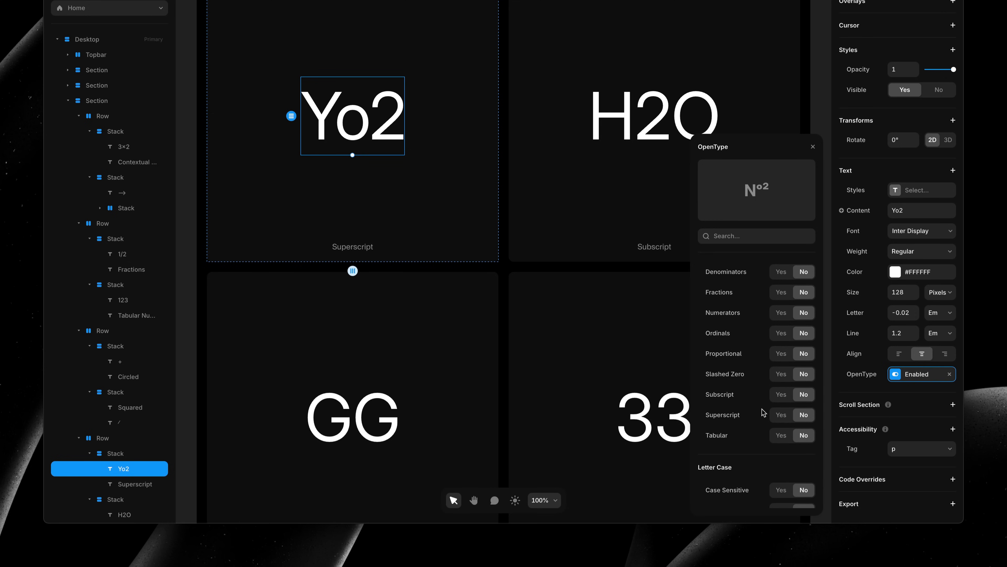
# - Toggle Superscript on and off twice for Yo2, leaving it set to No
pyautogui.click(781, 415)
pyautogui.click(781, 415)
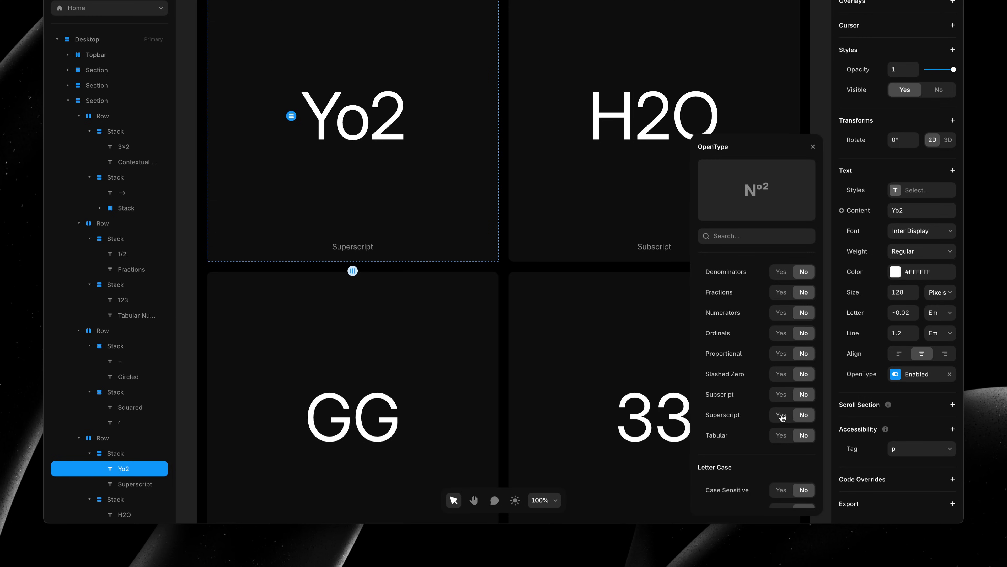
pyautogui.click(781, 415)
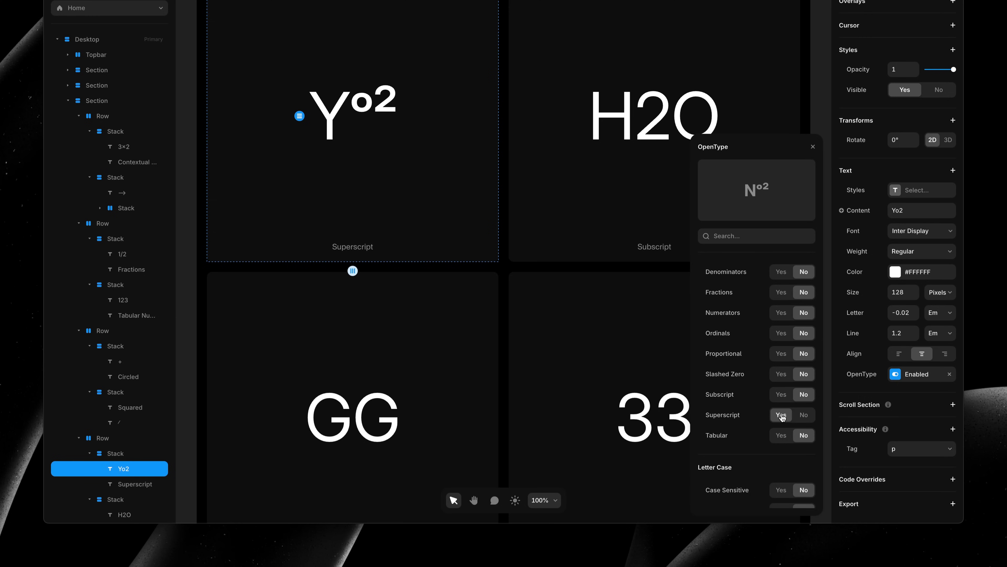
pyautogui.click(781, 415)
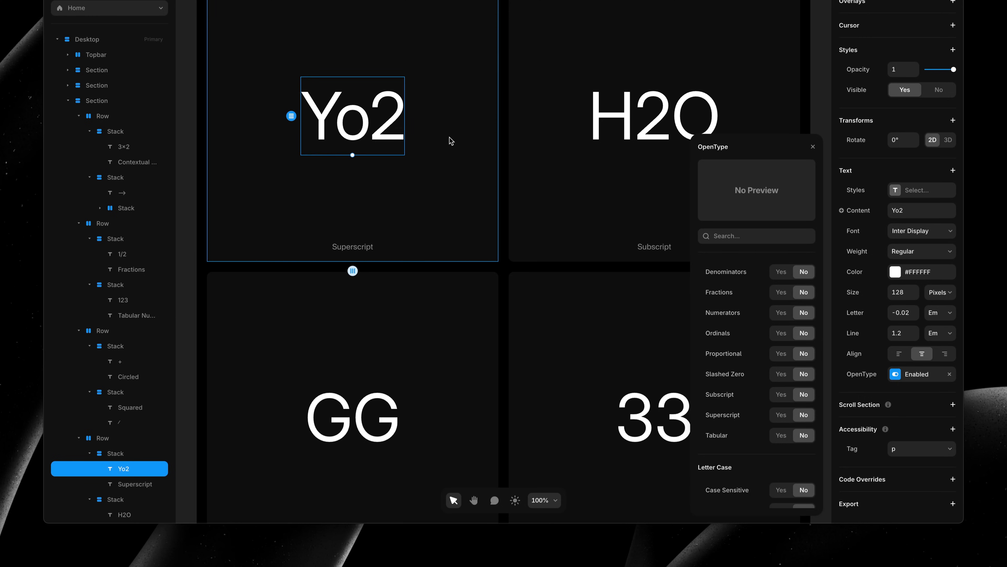
# - Make only the final 2 of Yo2 a superscript so it reads Yo²
pyautogui.doubleClick(383, 124)
pyautogui.click(383, 121)
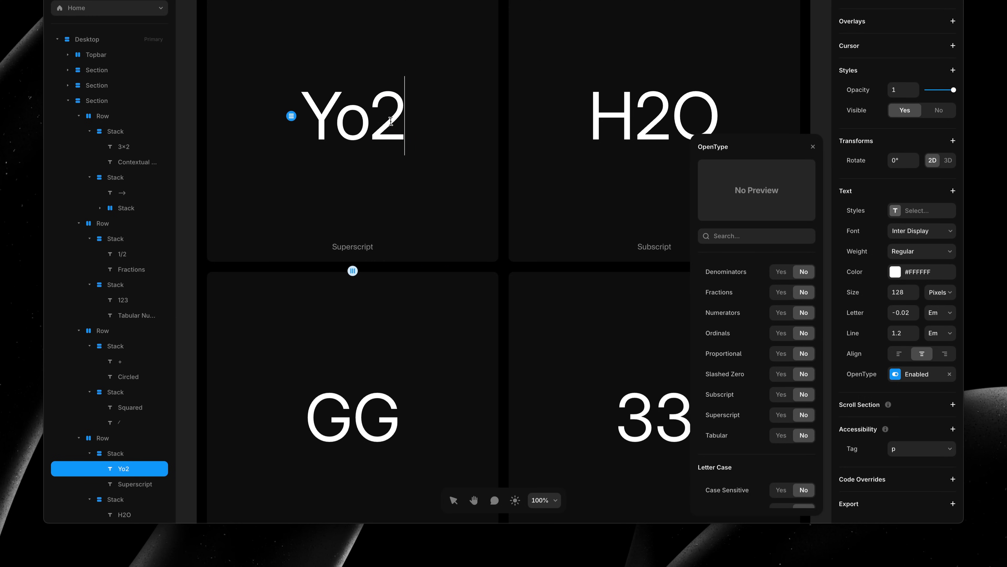
pyautogui.hotkey('shift', 'Right')
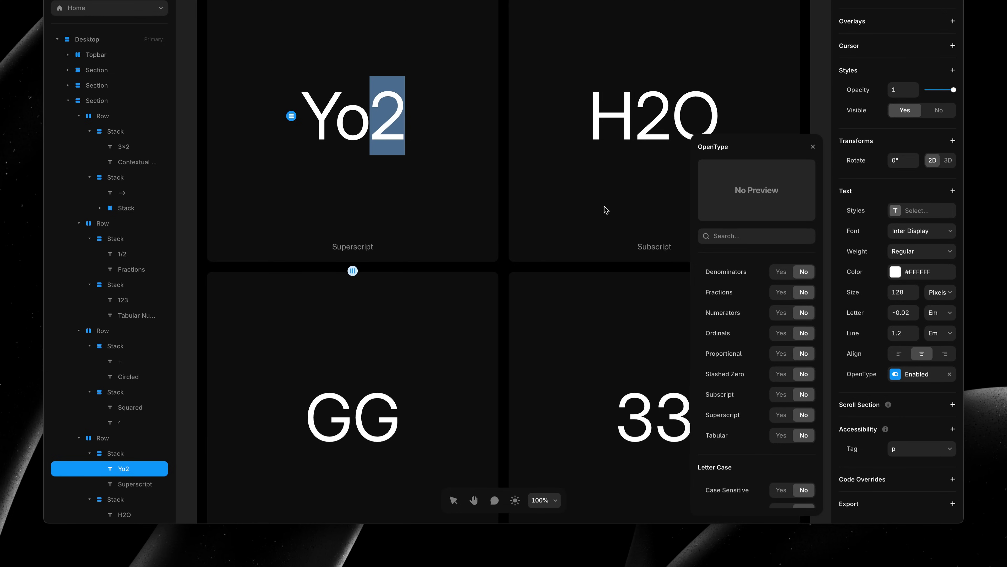
pyautogui.click(781, 414)
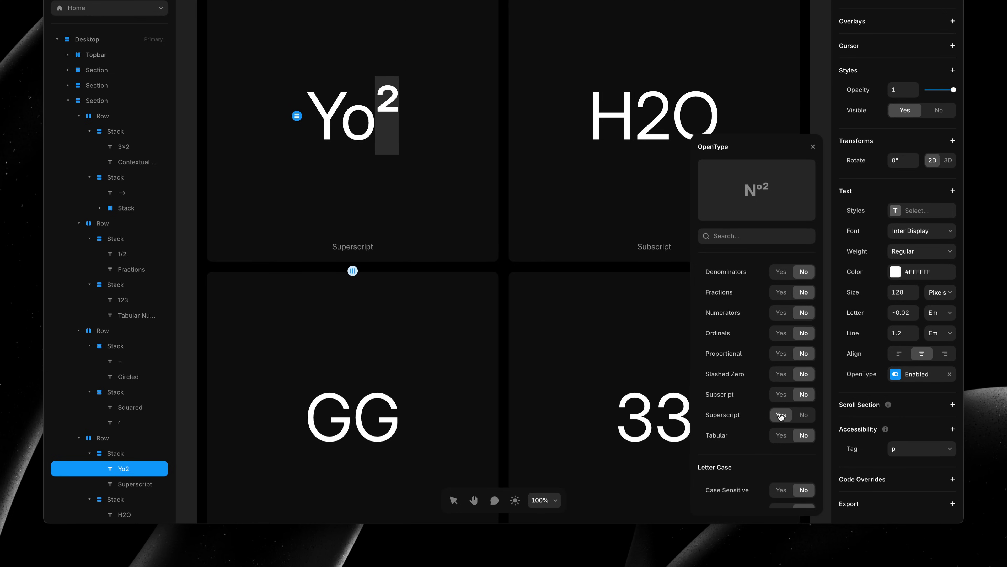
pyautogui.click(814, 147)
# - Enable OpenType features on the H2O text
pyautogui.press('Escape')
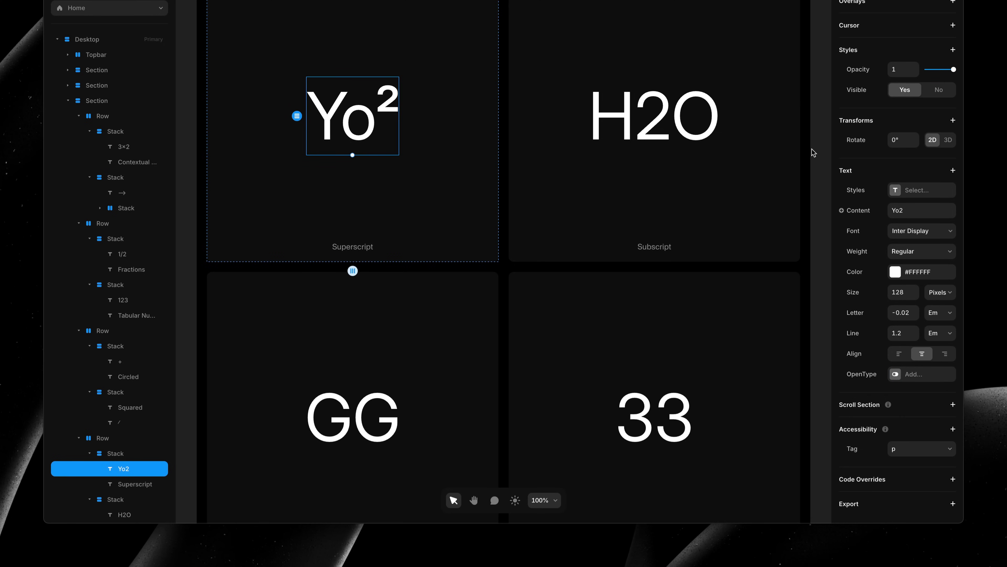
pyautogui.click(688, 129)
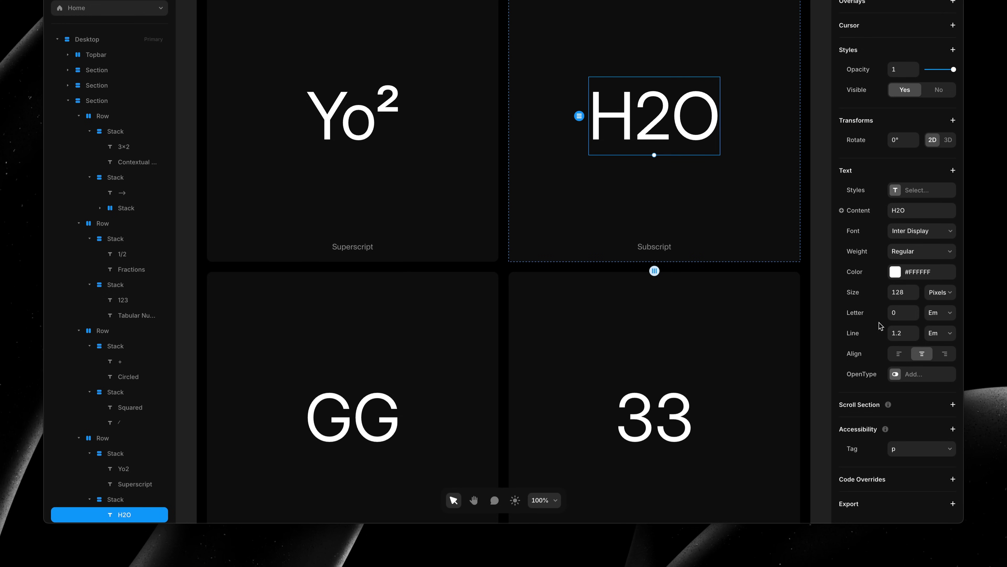
pyautogui.click(909, 375)
# - Search OpenType for 'sub' and set Subscript to Yes so H2O reads H₂O
pyautogui.click(775, 237)
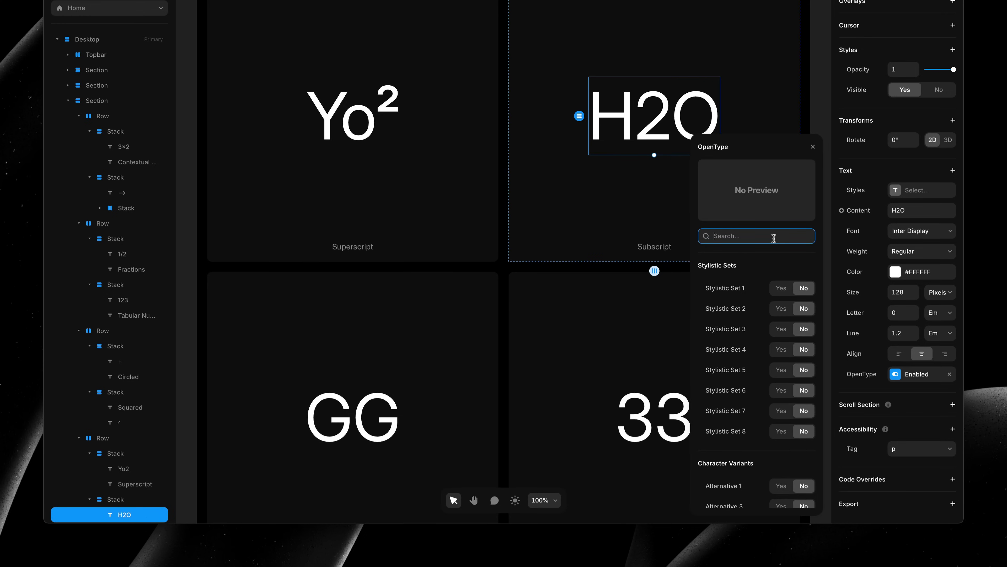
pyautogui.write('sub')
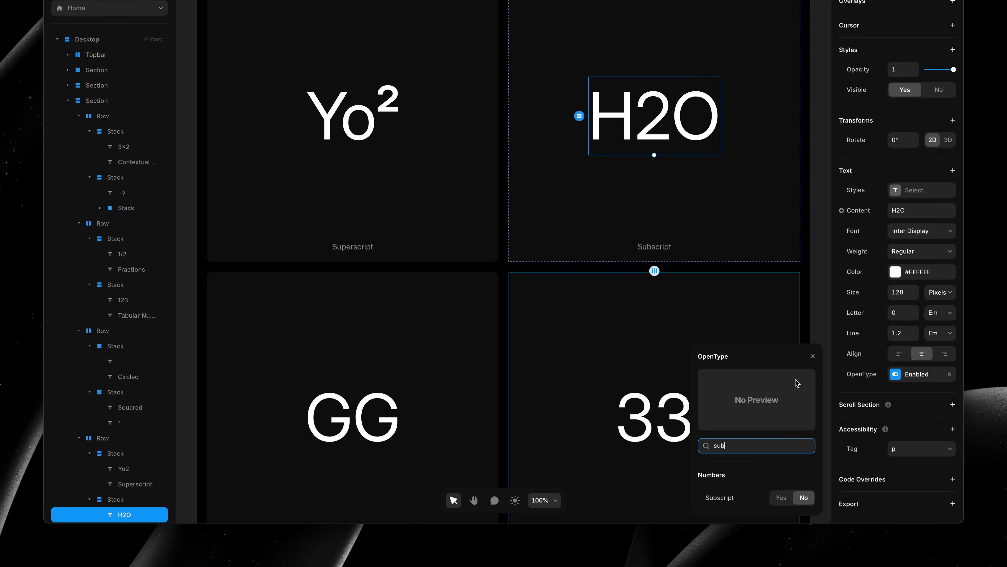
pyautogui.click(781, 498)
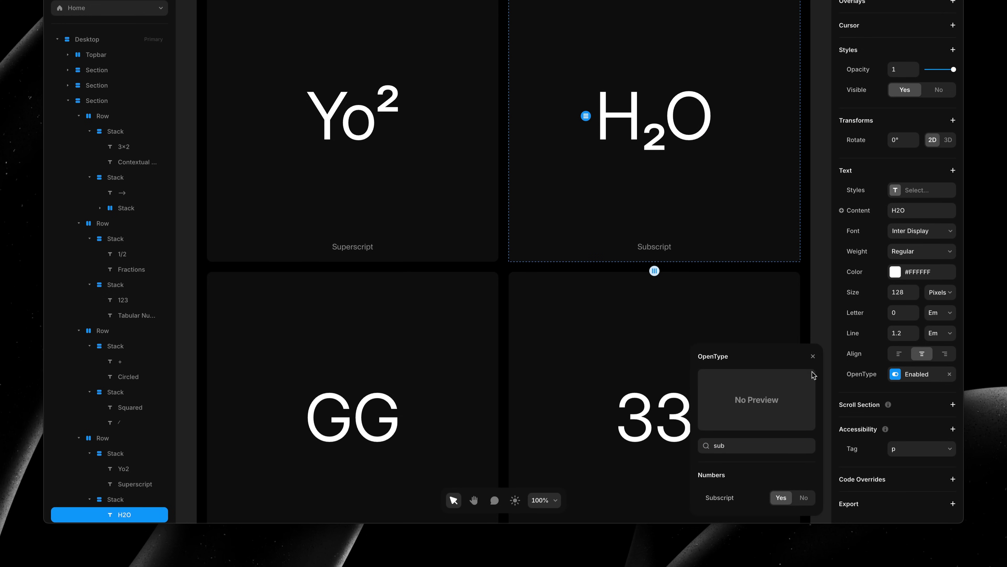
pyautogui.click(812, 355)
# - Deselect the text and scroll down to the Letter Variants card
pyautogui.click(821, 329)
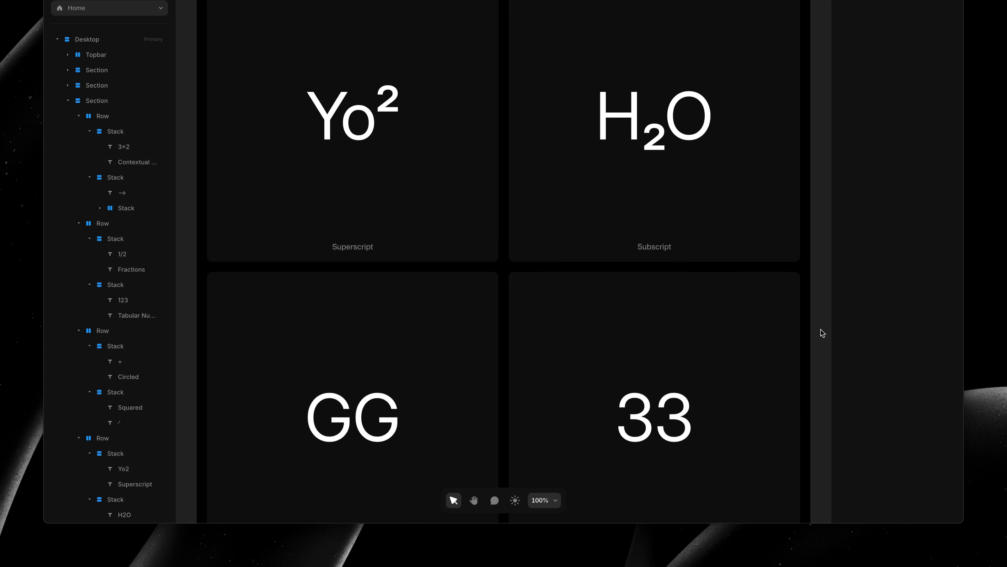
pyautogui.scroll(-3, 821, 329)
pyautogui.scroll(-5, 820, 329)
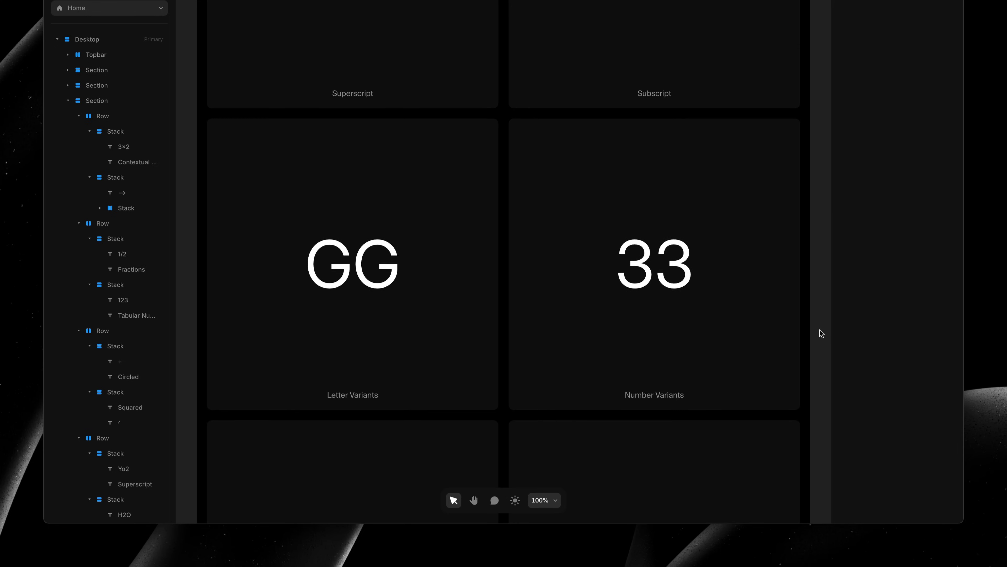
pyautogui.scroll(-1, 820, 329)
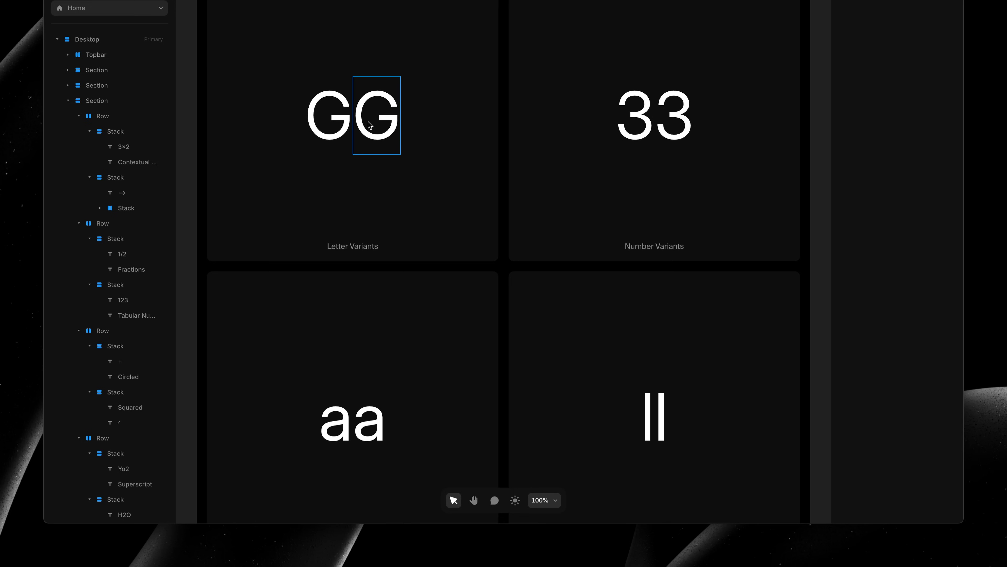
# - Enable OpenType on the second G and set Alternative G to Yes
pyautogui.click(375, 117)
pyautogui.scroll(-5, 884, 421)
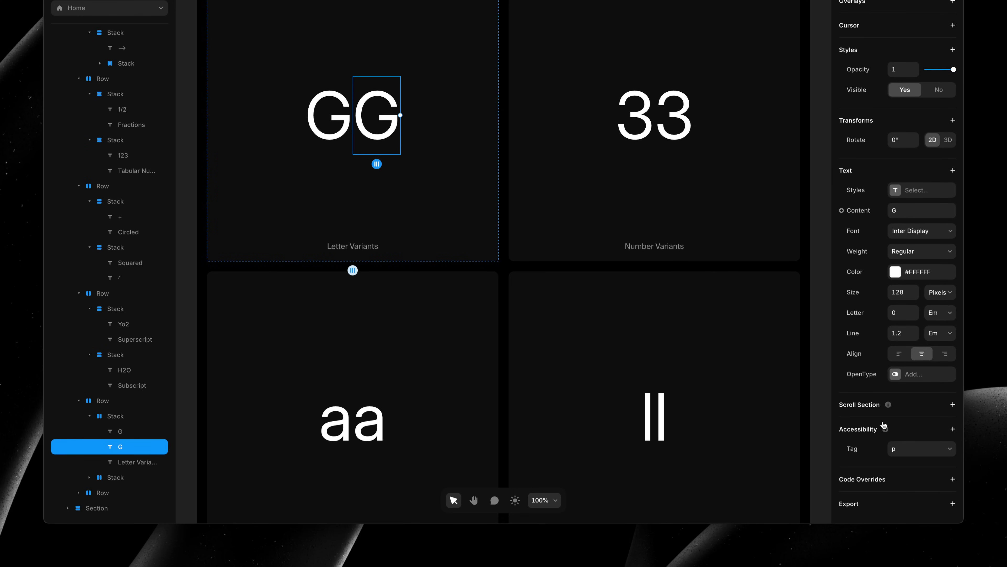
pyautogui.click(910, 376)
pyautogui.scroll(-10, 760, 404)
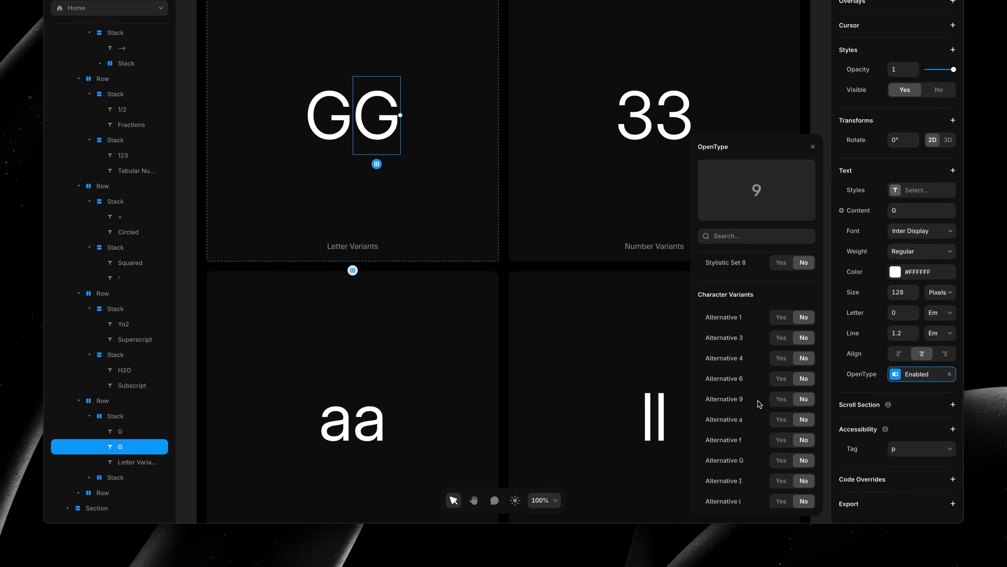
pyautogui.scroll(3, 759, 404)
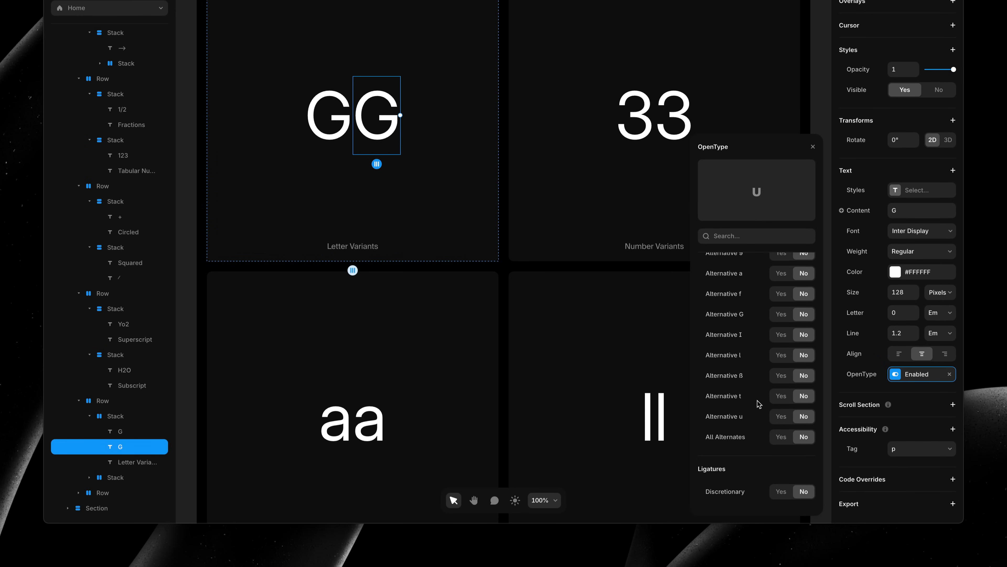
pyautogui.scroll(1, 759, 404)
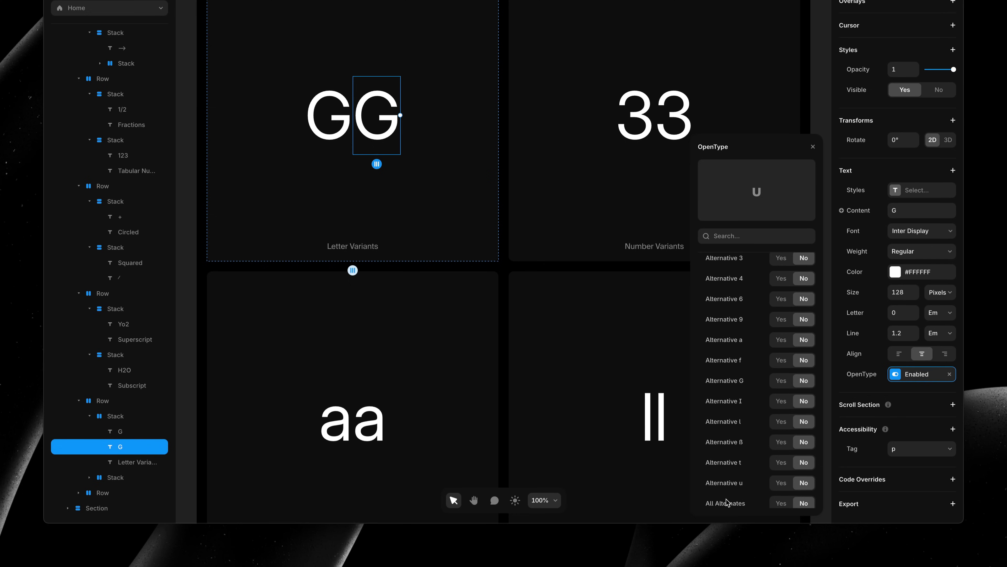
pyautogui.click(781, 382)
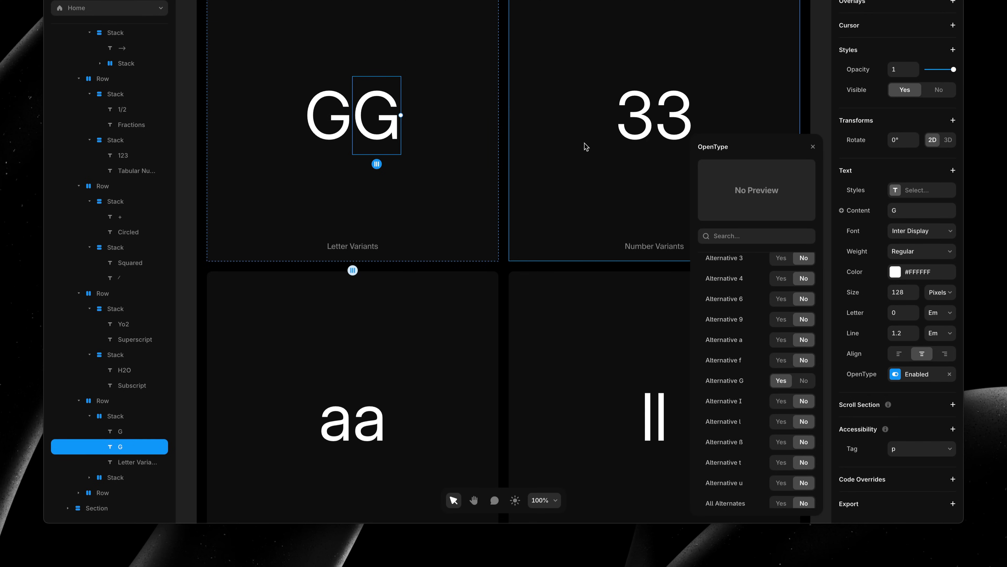
pyautogui.click(671, 121)
# - Set Alternative 3, Alternative a and Alternative l to Yes on the second 3, a and l
pyautogui.scroll(1, 761, 323)
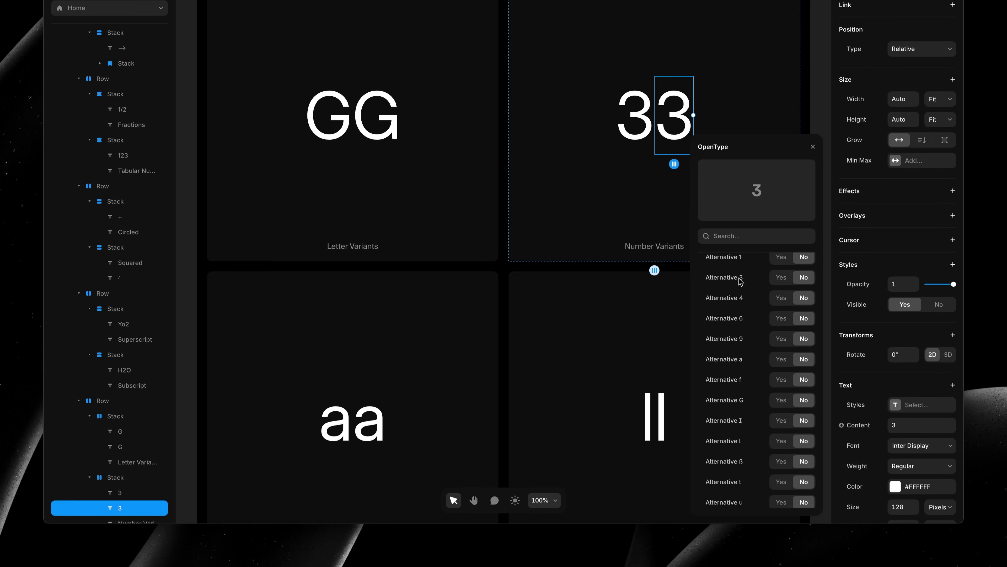
pyautogui.click(780, 278)
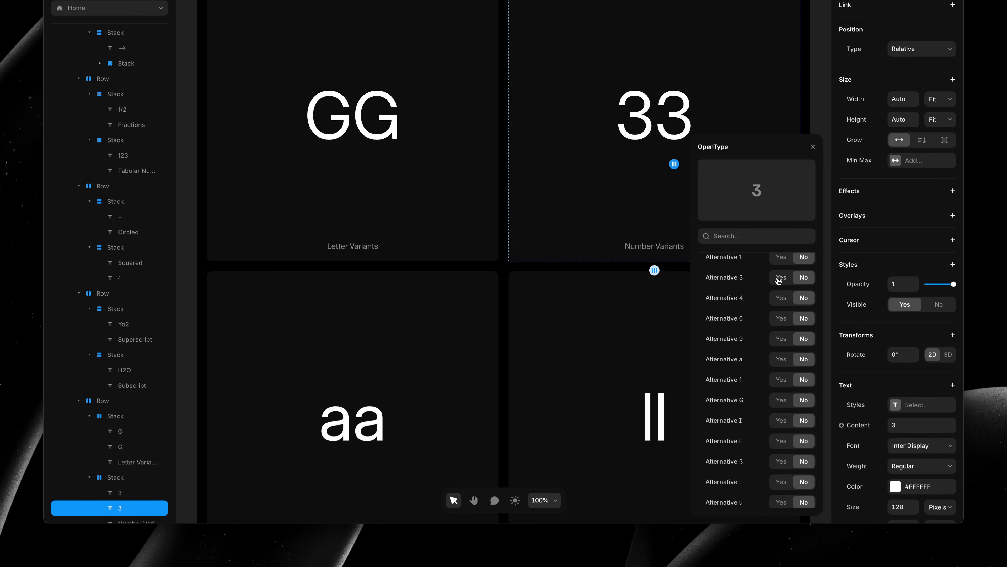
pyautogui.scroll(-4, 499, 345)
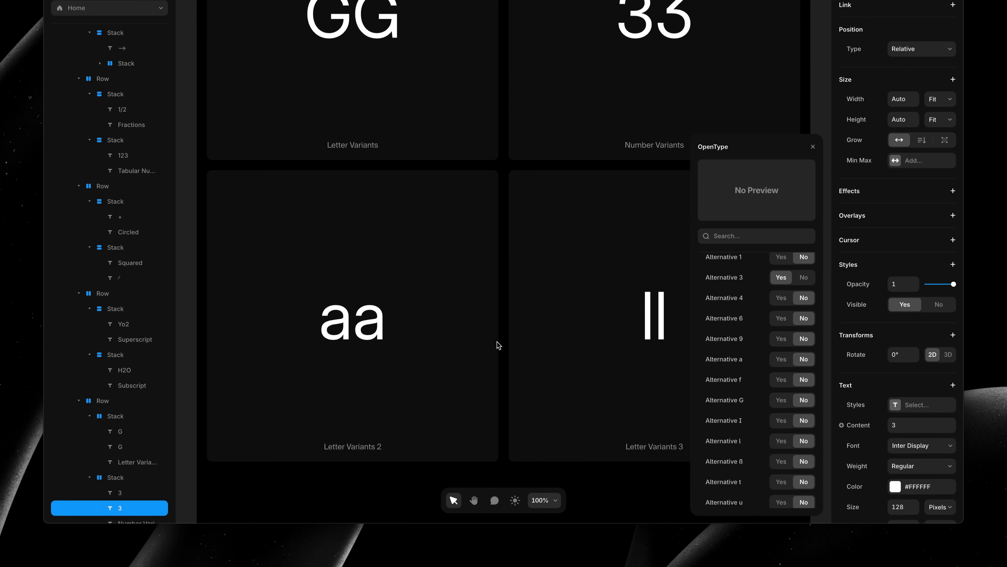
pyautogui.click(375, 258)
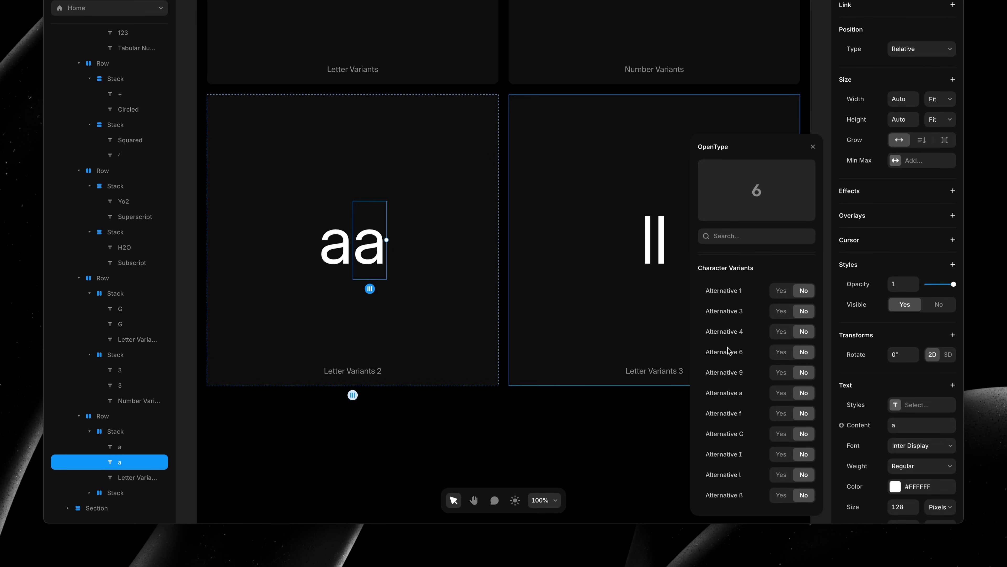
pyautogui.scroll(-1, 728, 353)
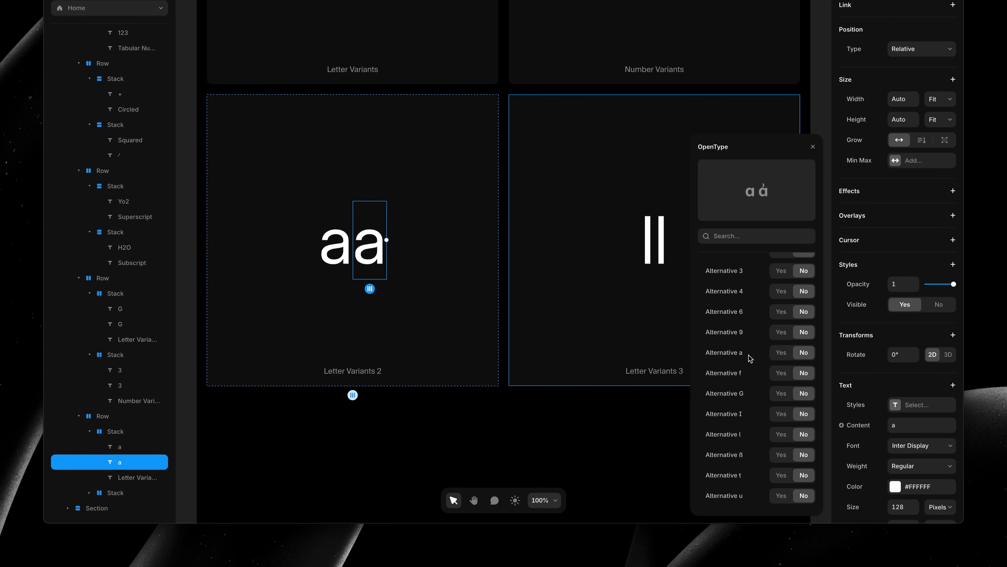
pyautogui.click(782, 353)
pyautogui.click(781, 352)
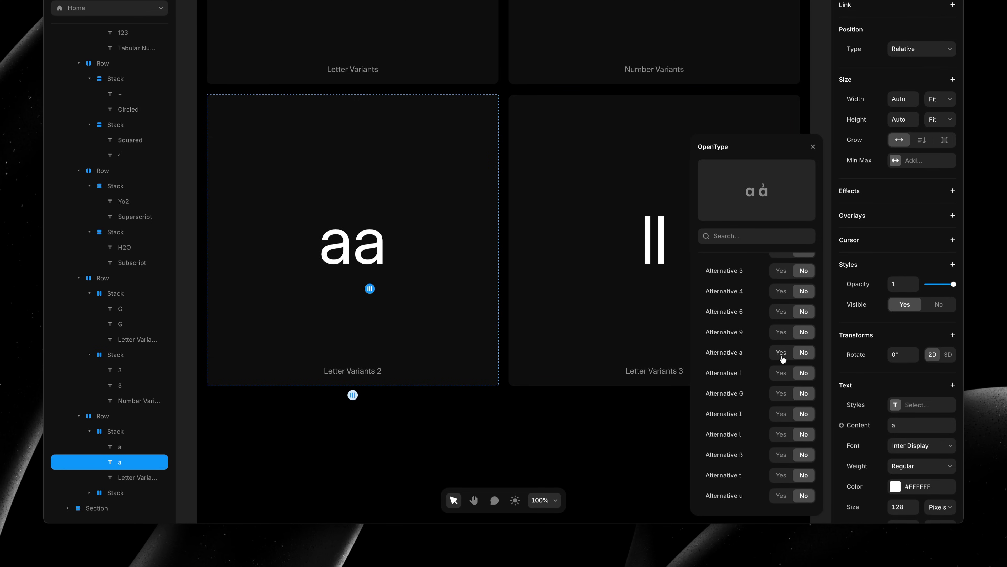
pyautogui.click(782, 352)
pyautogui.click(663, 263)
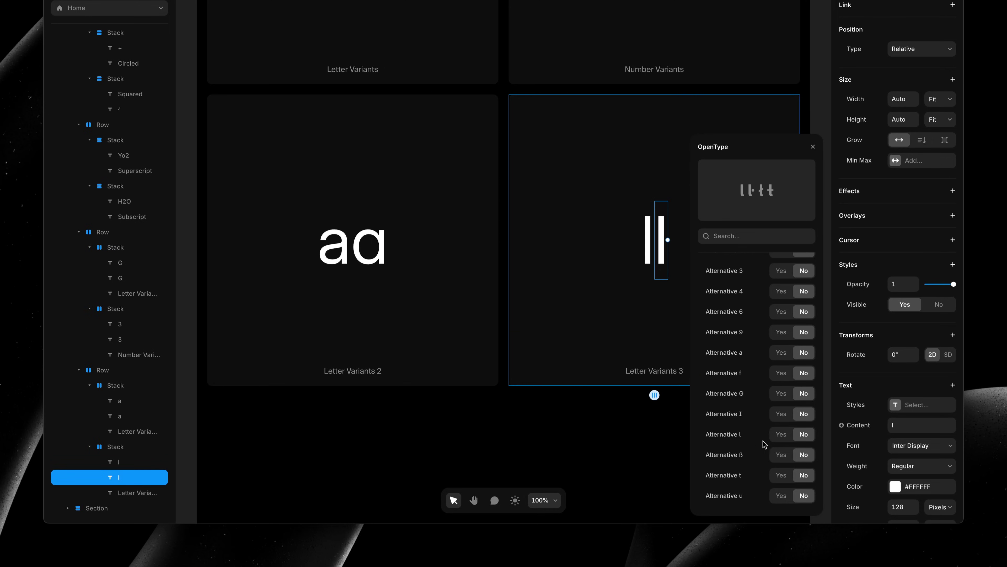
pyautogui.click(780, 434)
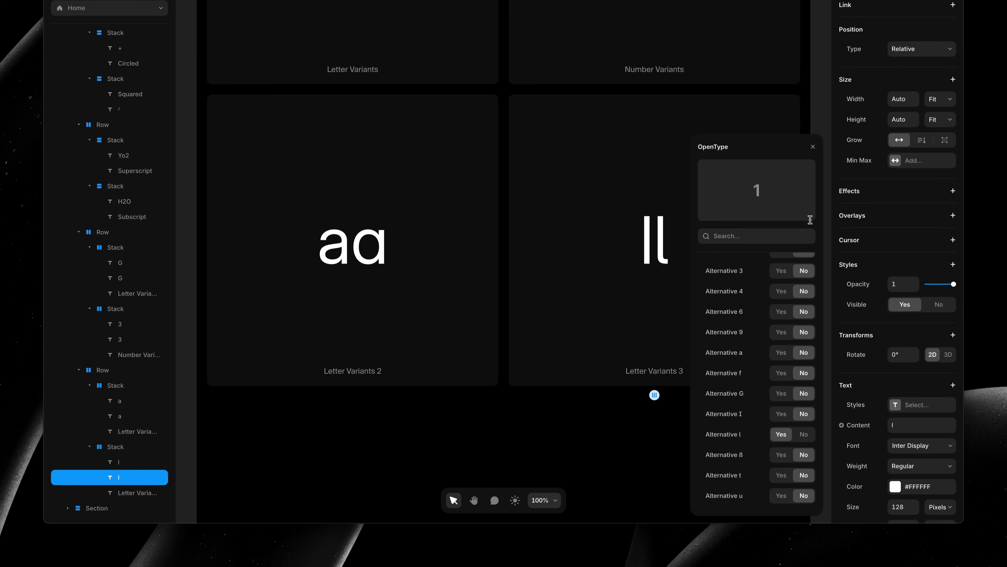
pyautogui.click(812, 147)
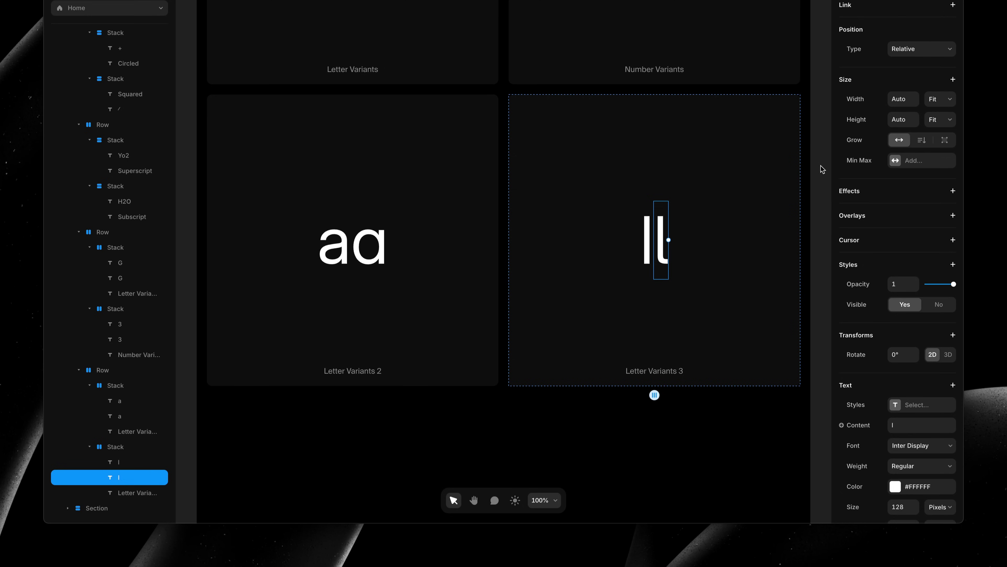
pyautogui.scroll(3, 820, 175)
# - Enable OpenType on the Zarah text and set Stylistic Set 1 to Yes
pyautogui.click(822, 178)
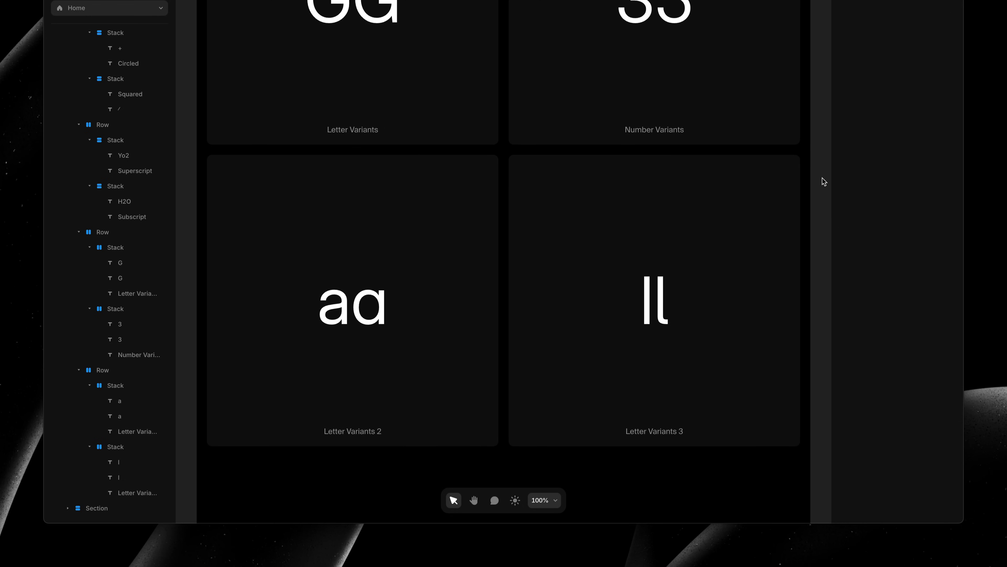
pyautogui.scroll(3, 822, 178)
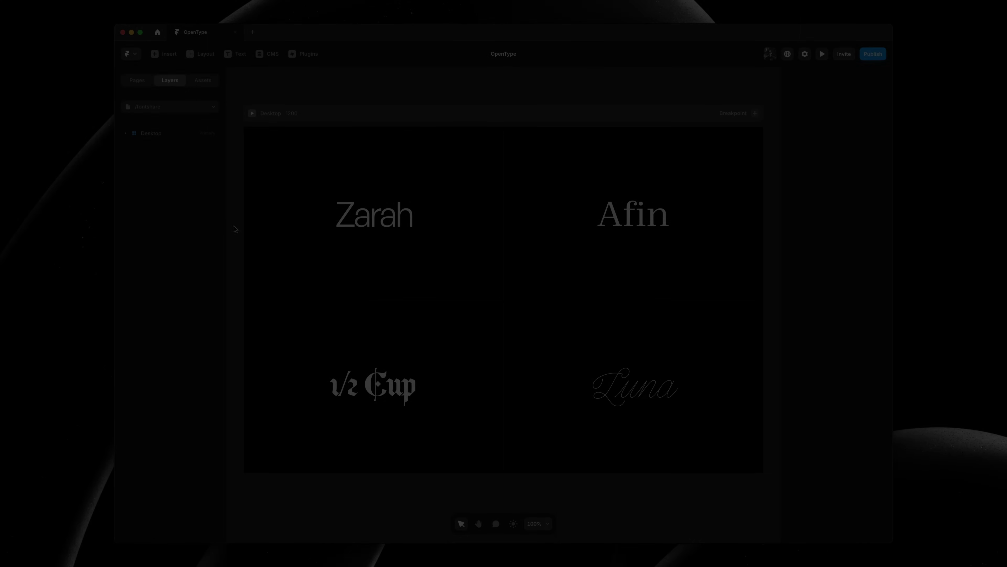
pyautogui.click(457, 257)
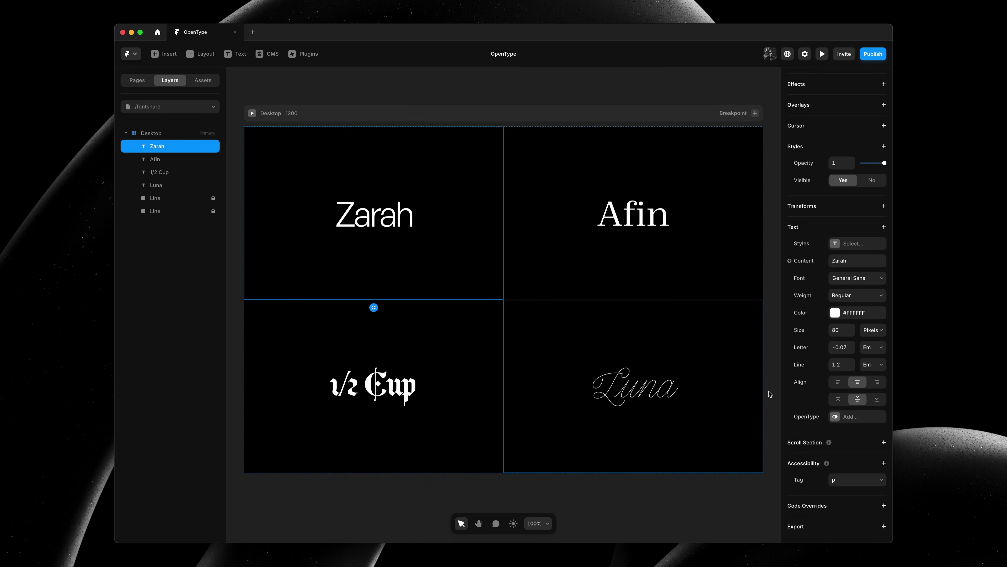
pyautogui.click(855, 417)
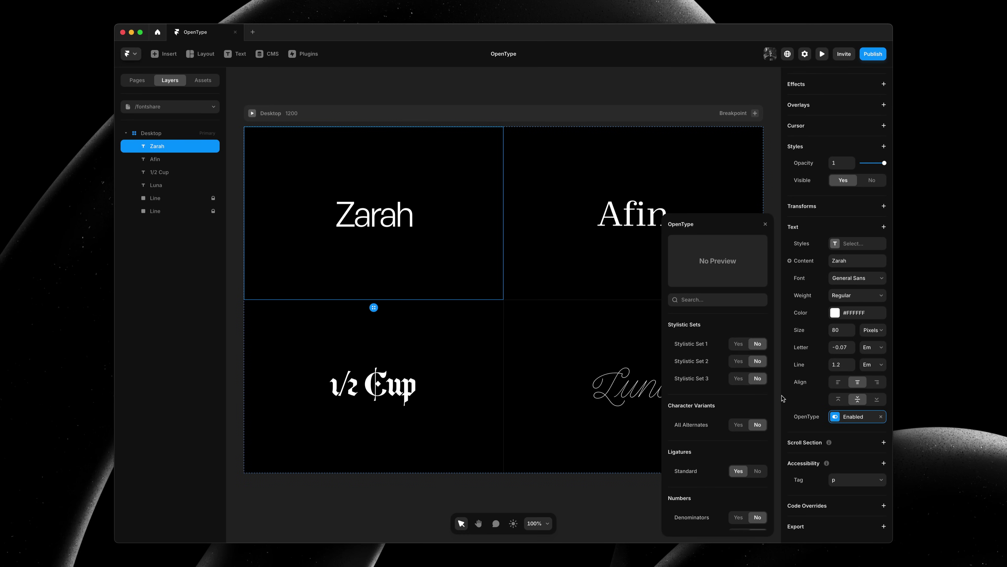
pyautogui.click(737, 343)
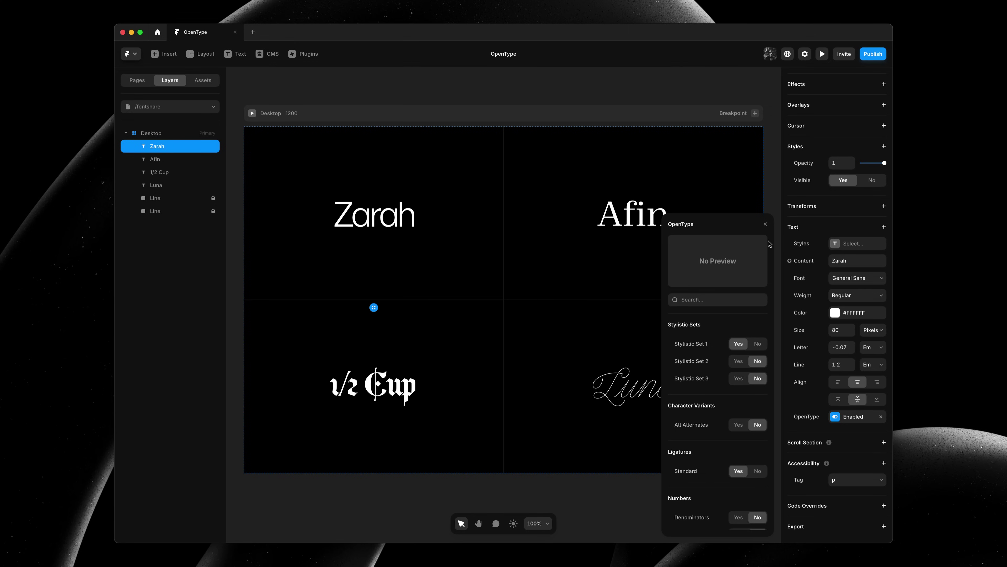
# - Turn on Standard Ligatures for the Afin text
pyautogui.click(769, 224)
pyautogui.click(645, 225)
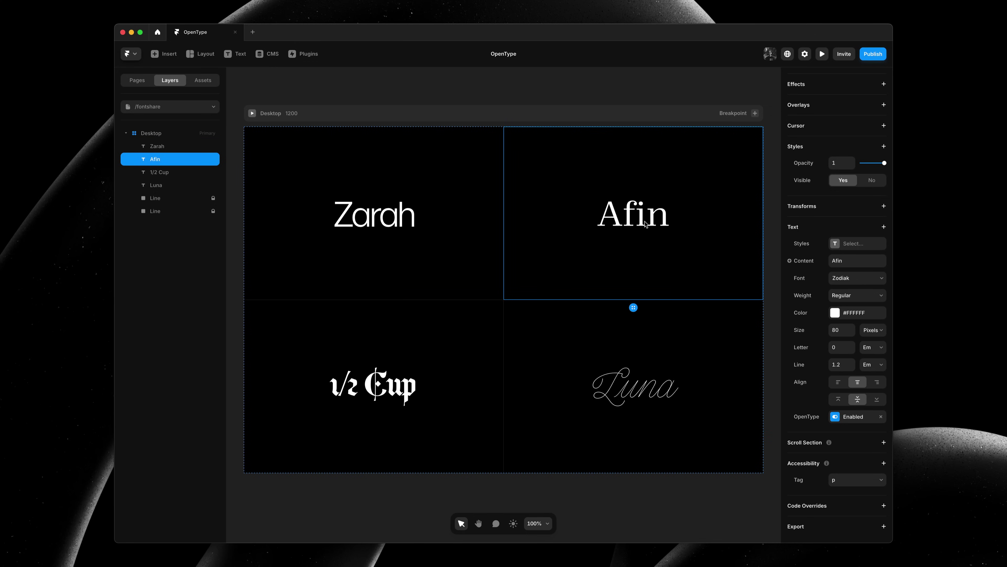
pyautogui.click(845, 421)
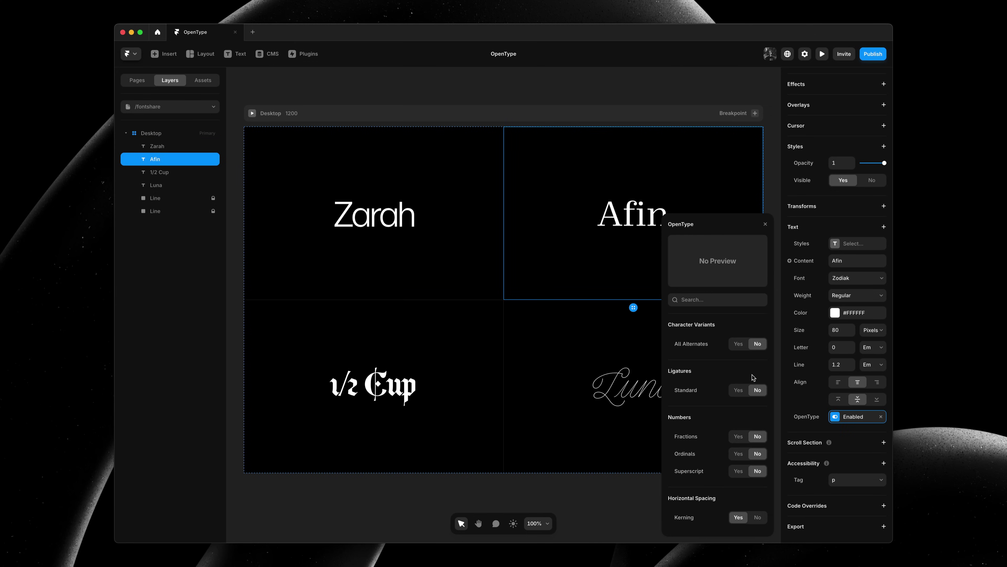
pyautogui.click(738, 389)
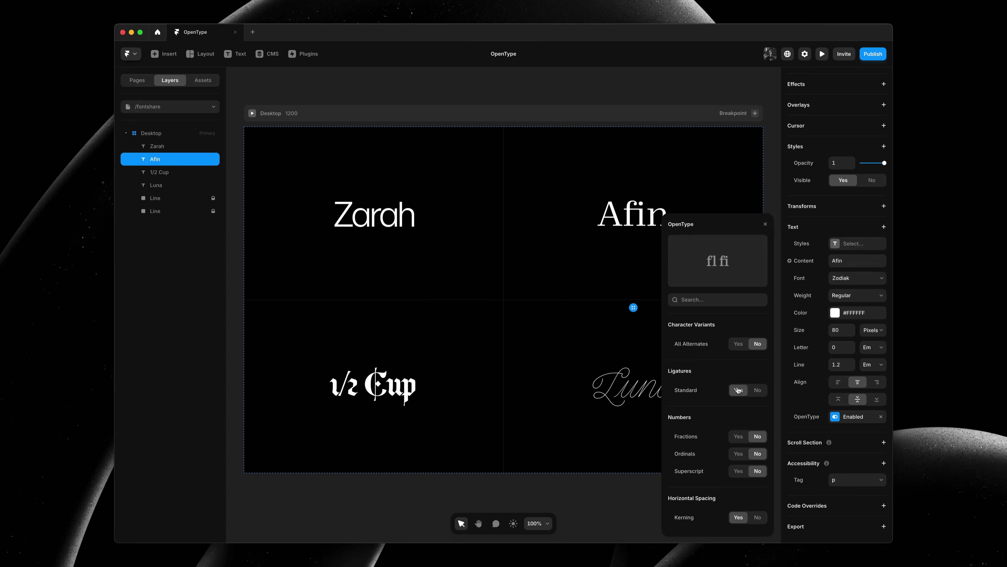
pyautogui.click(766, 225)
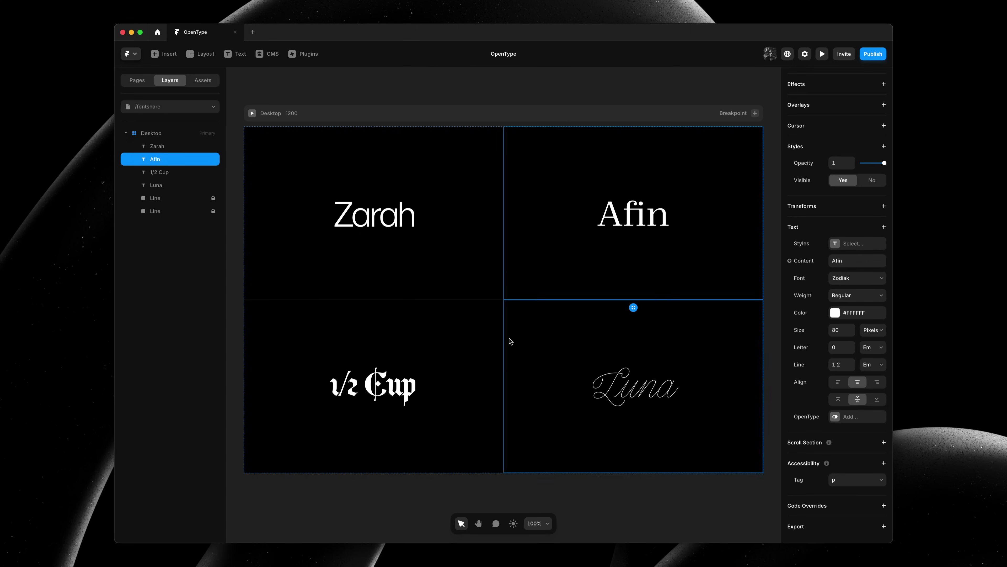
# - Enable OpenType on 1/2 Cup and set Fractions to Yes so it shows ½ Cup
pyautogui.click(440, 373)
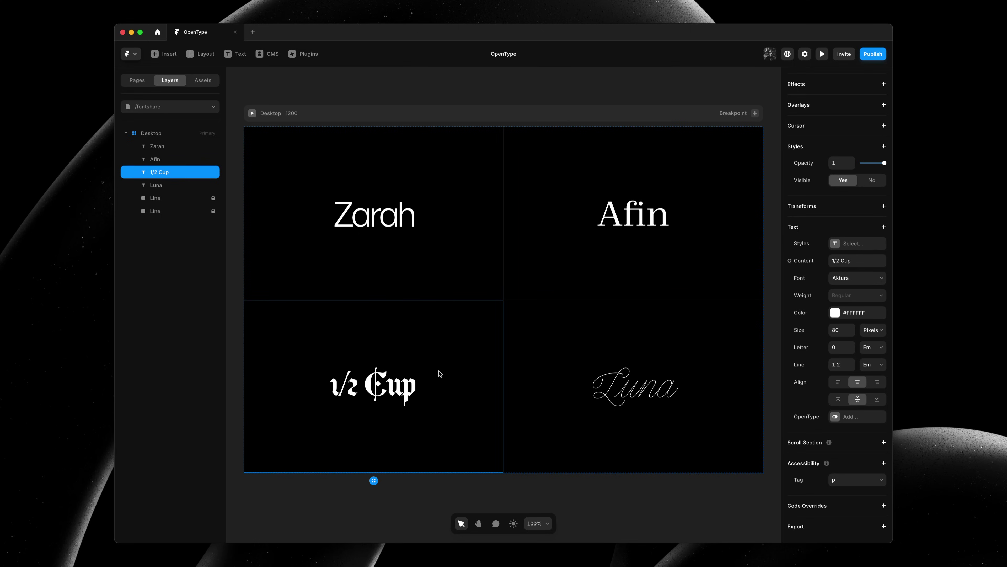
pyautogui.click(845, 417)
pyautogui.scroll(-2, 738, 438)
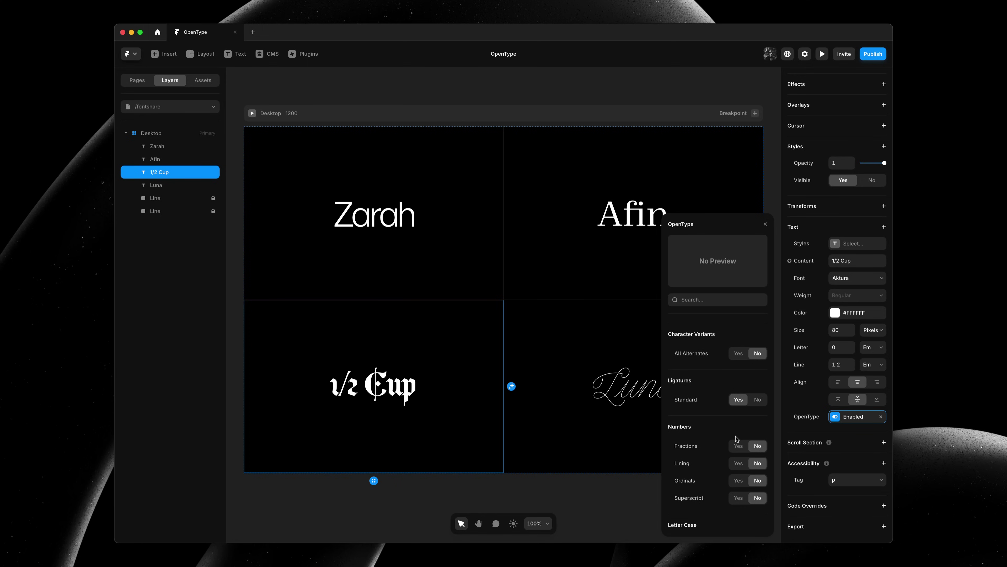
pyautogui.click(739, 446)
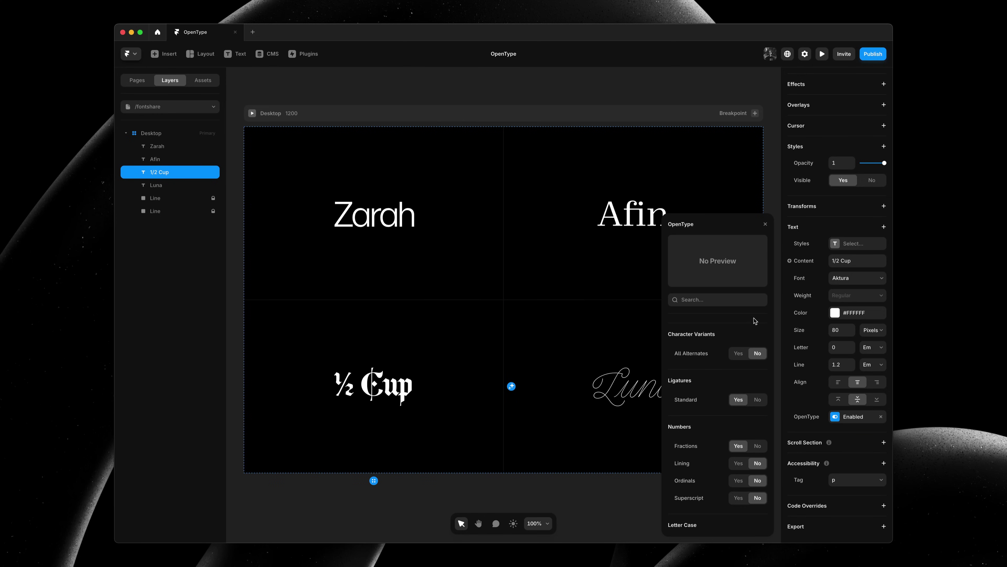
pyautogui.click(765, 224)
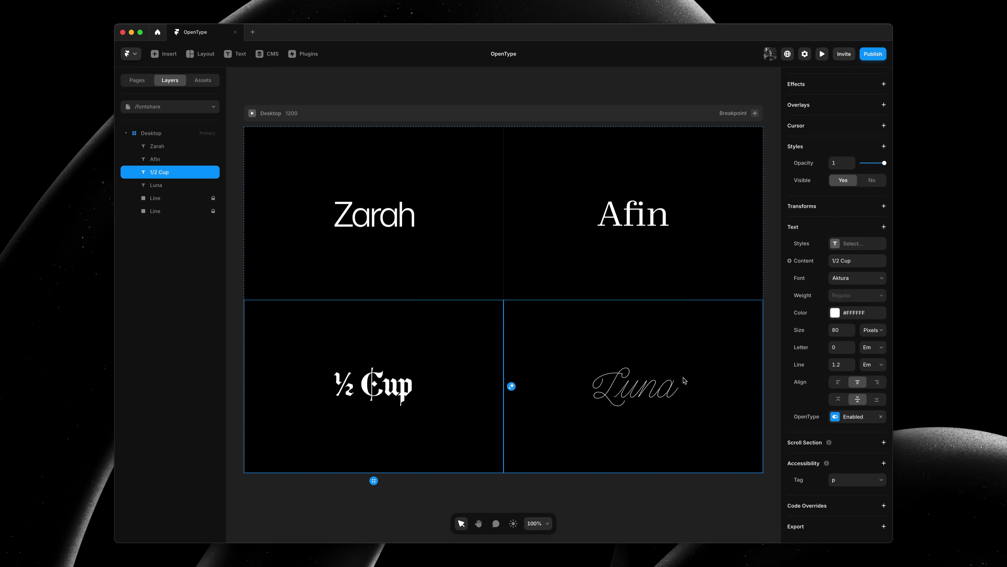
pyautogui.click(679, 391)
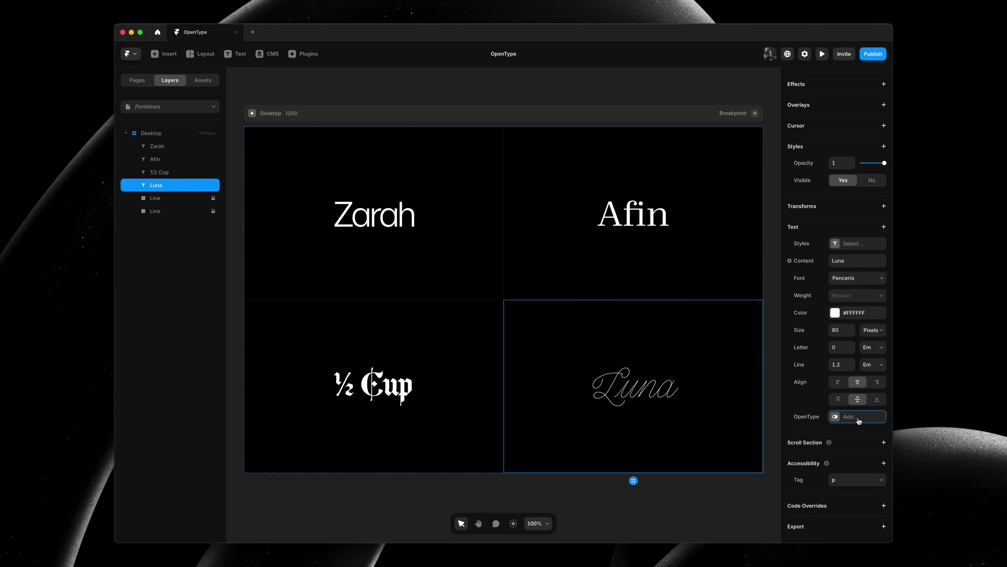